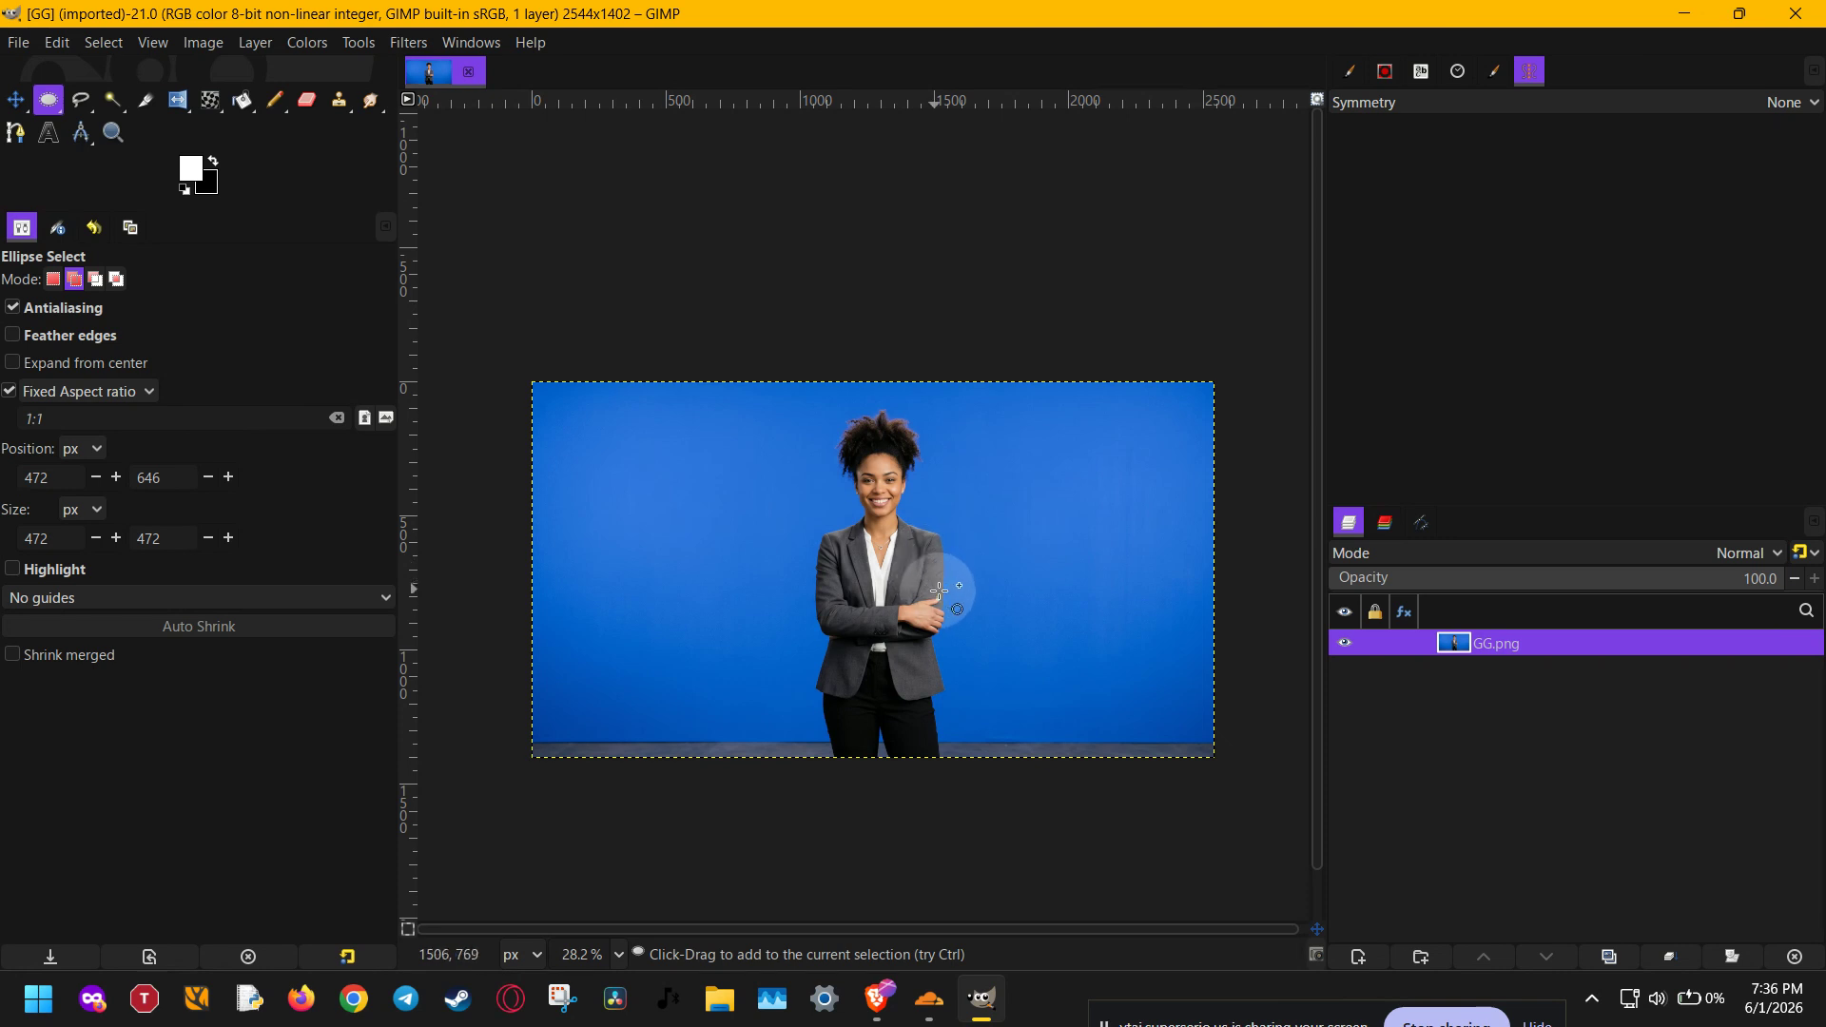
Duplicate the GG.png layer and make the copy the selected layer.
click(1674, 650)
click(1609, 956)
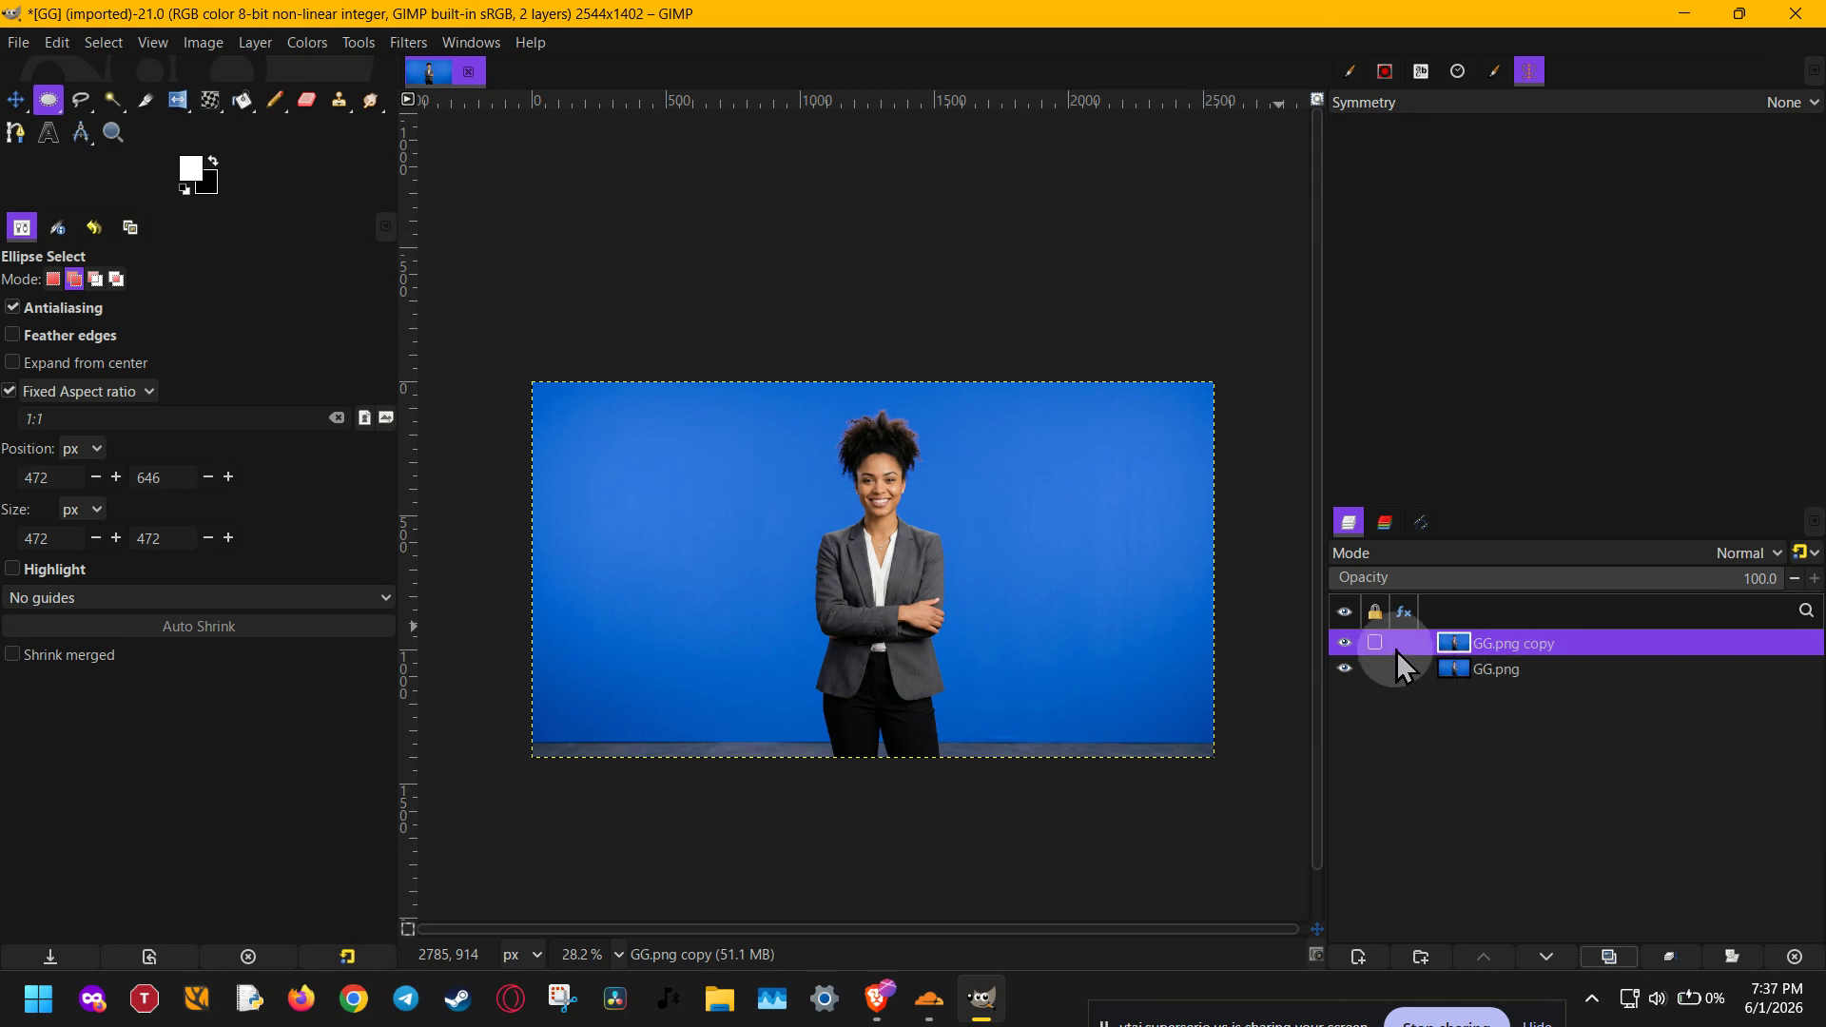
right_click(1525, 670)
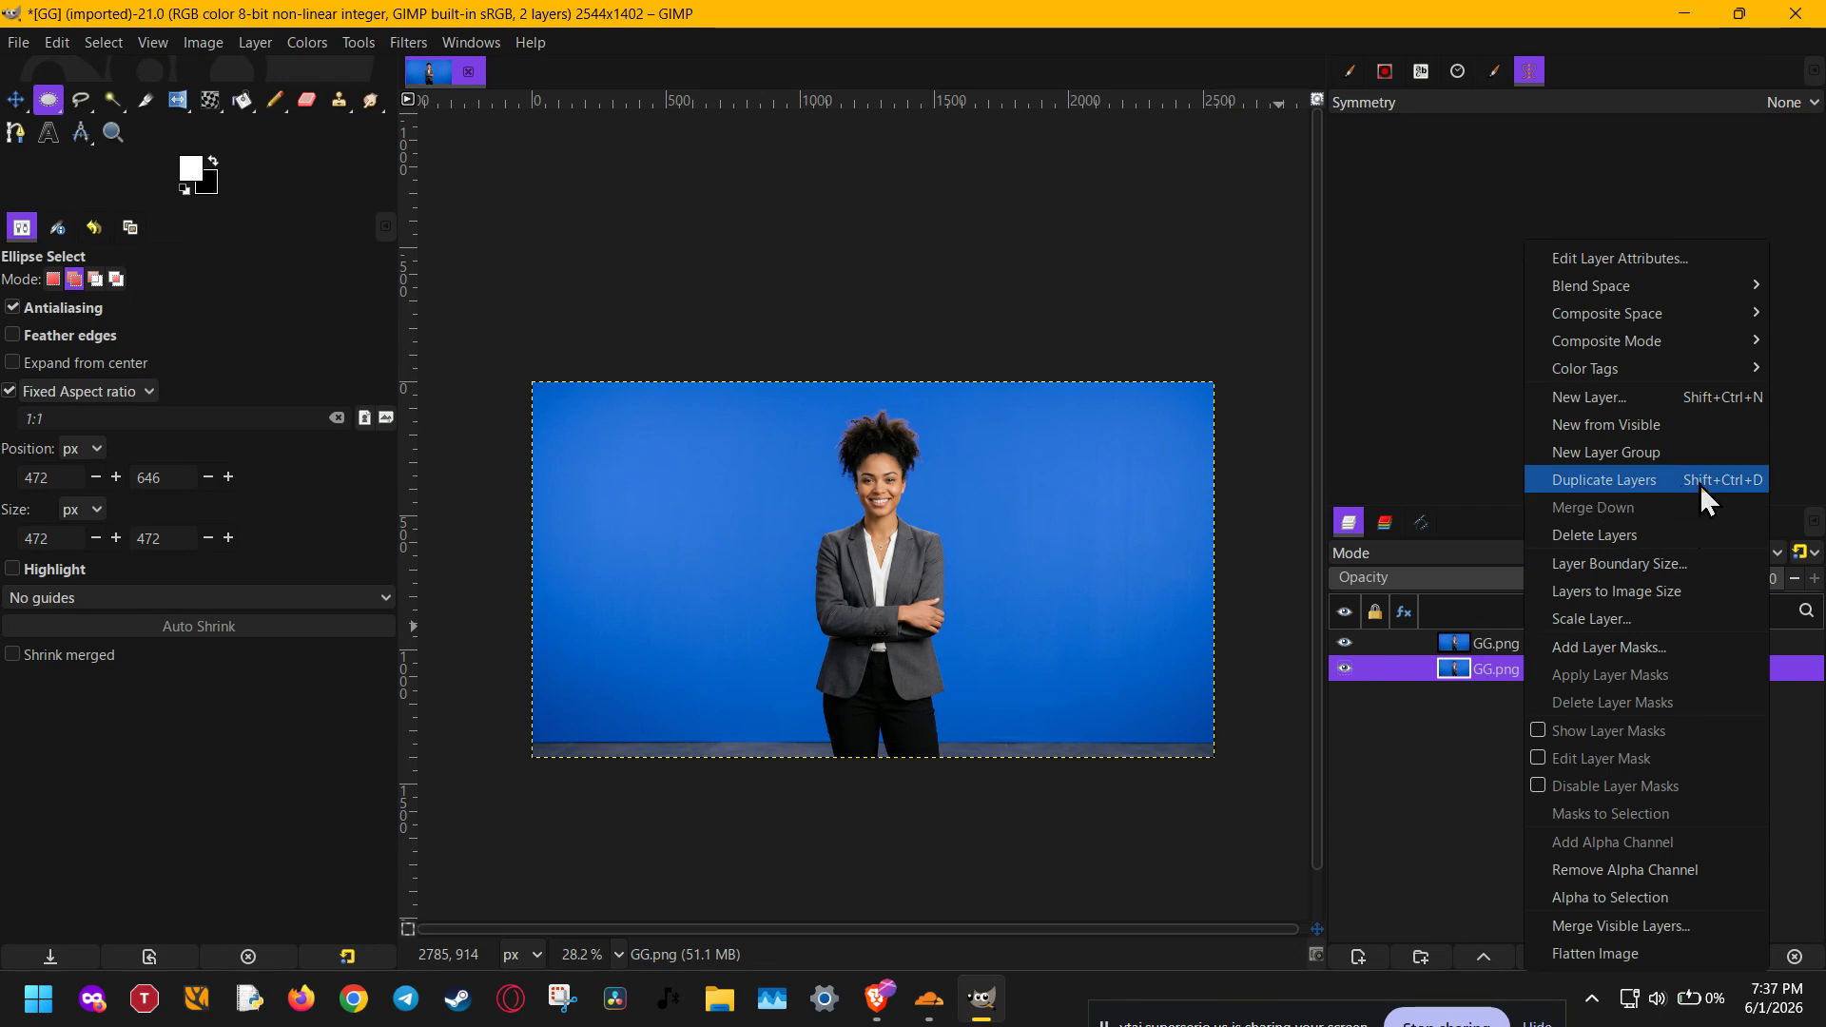
click(1462, 752)
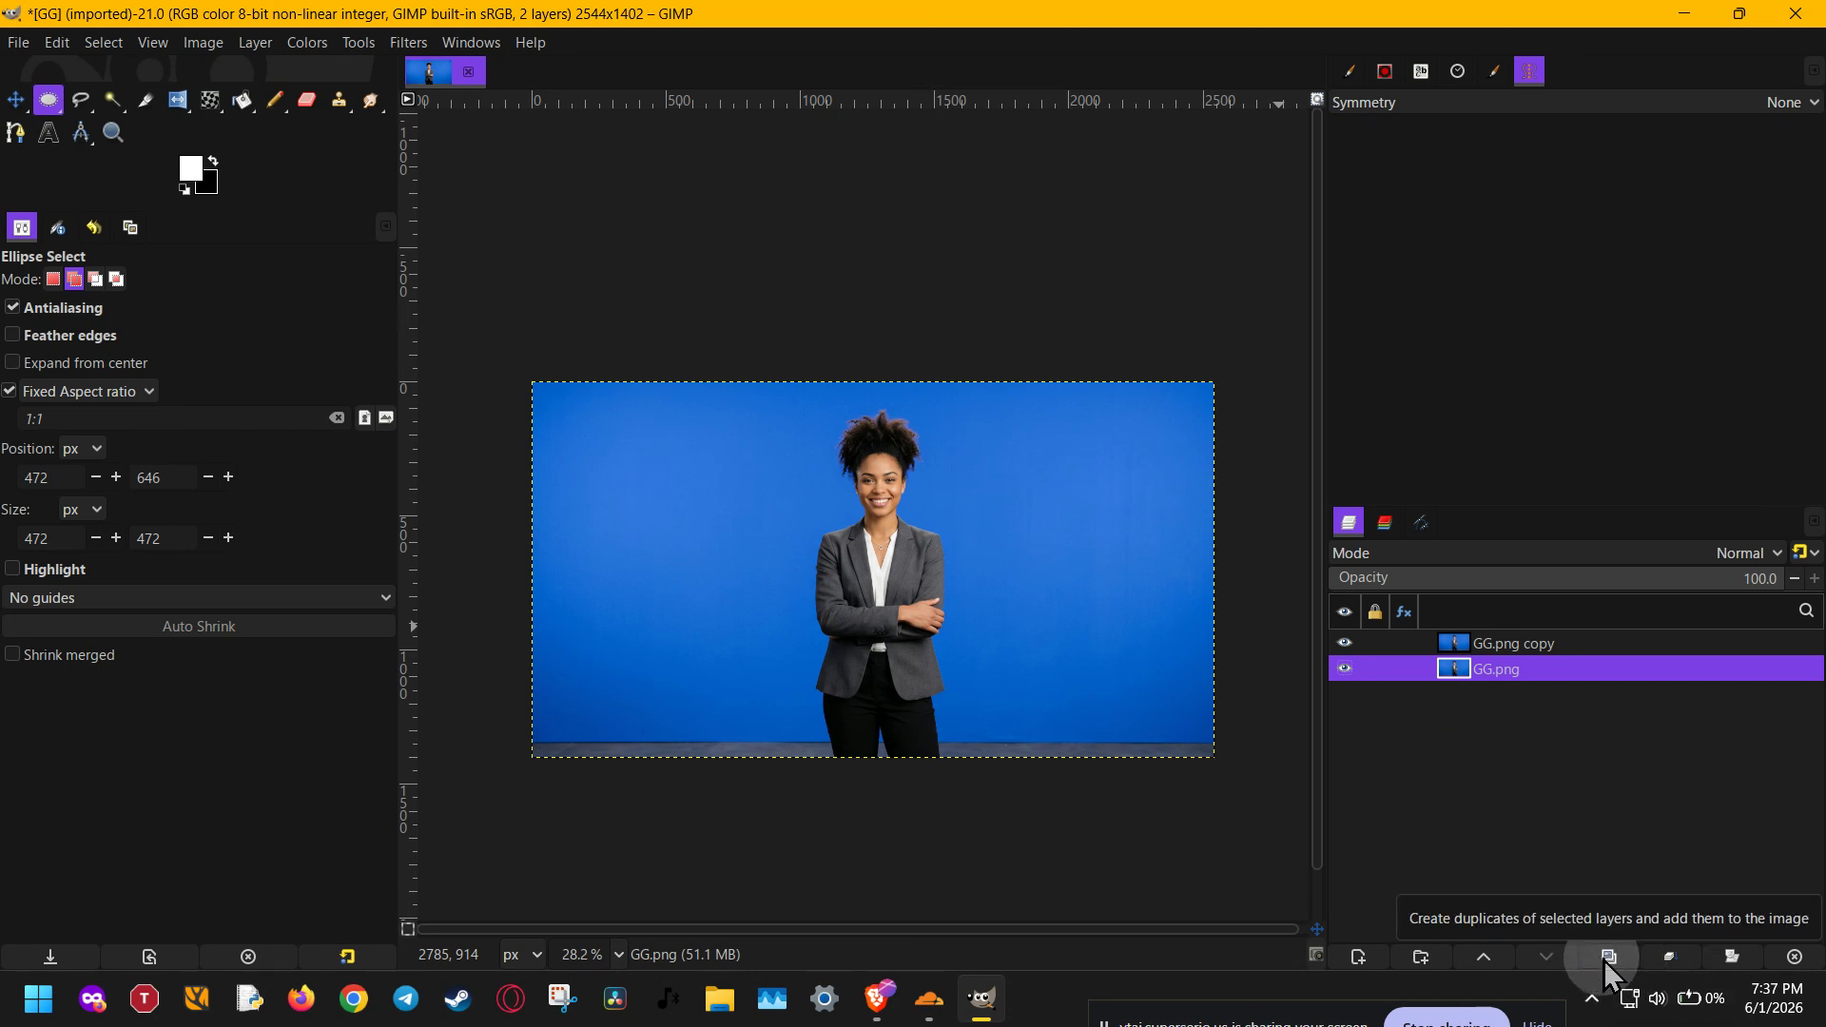
click(1529, 647)
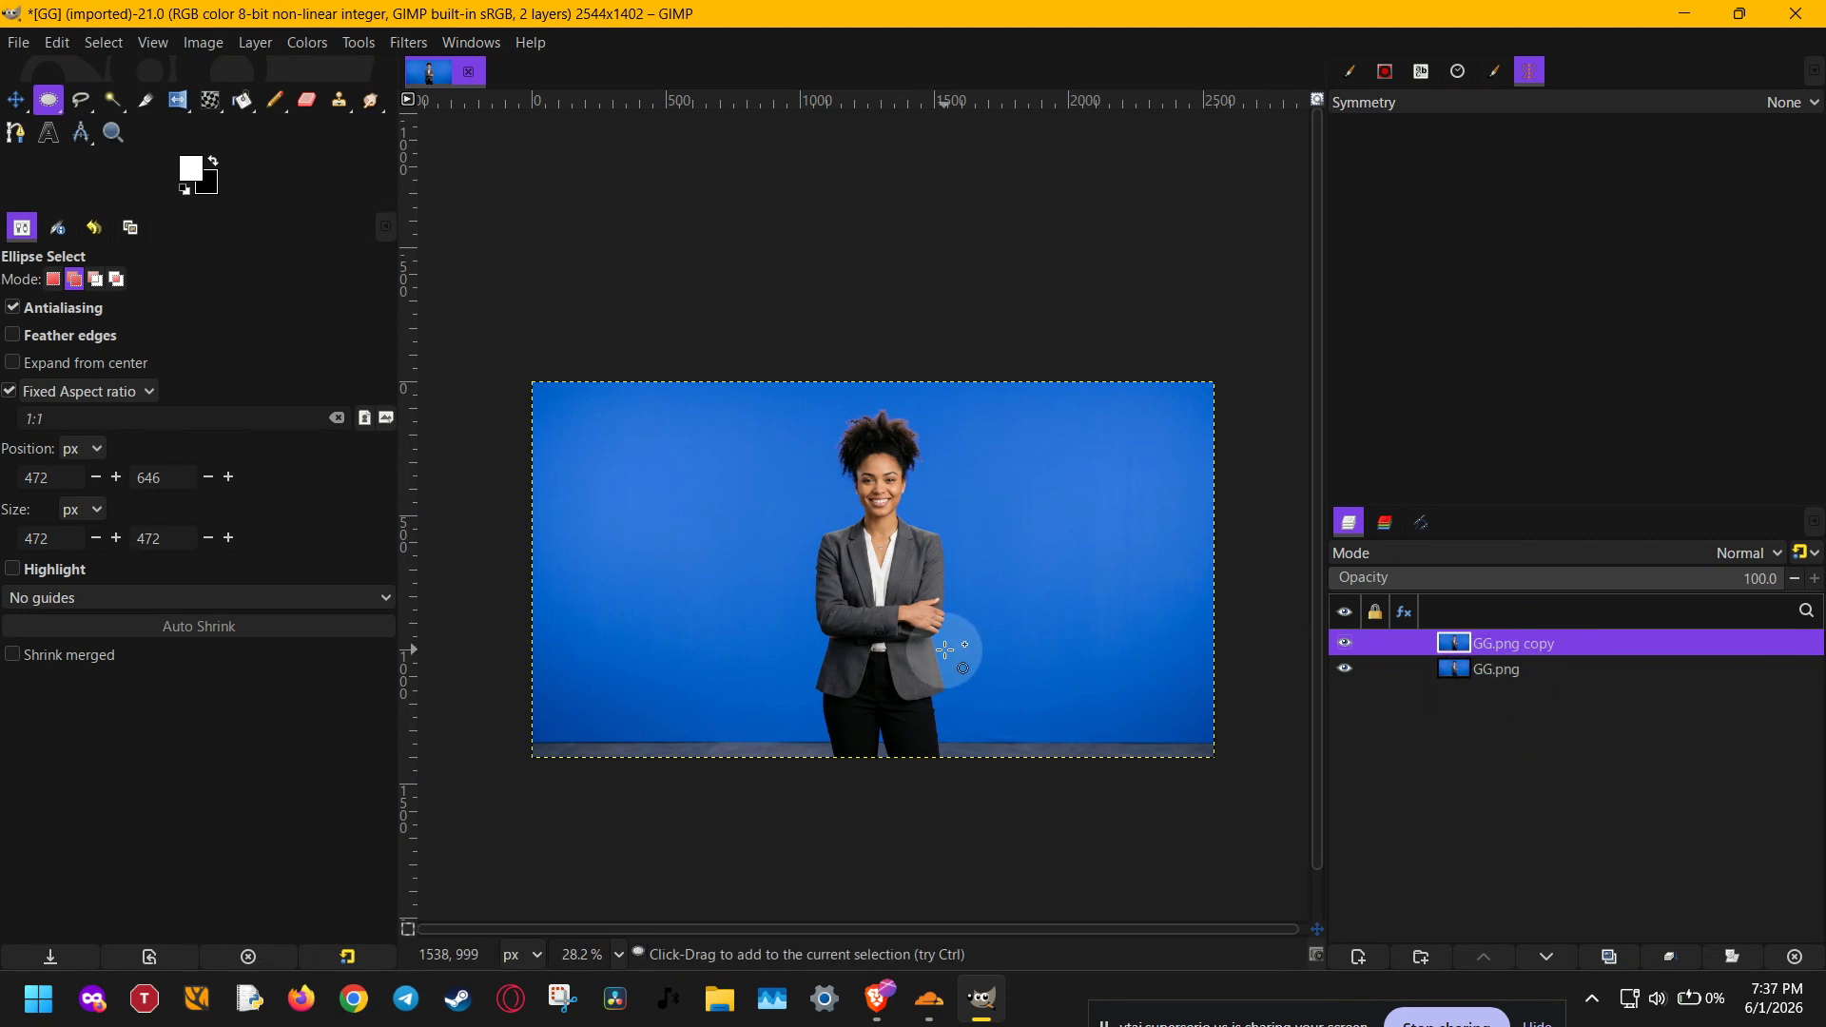
Move the duplicate layer horizontally until its left edge meets the right edge of the original photo.
key(m)
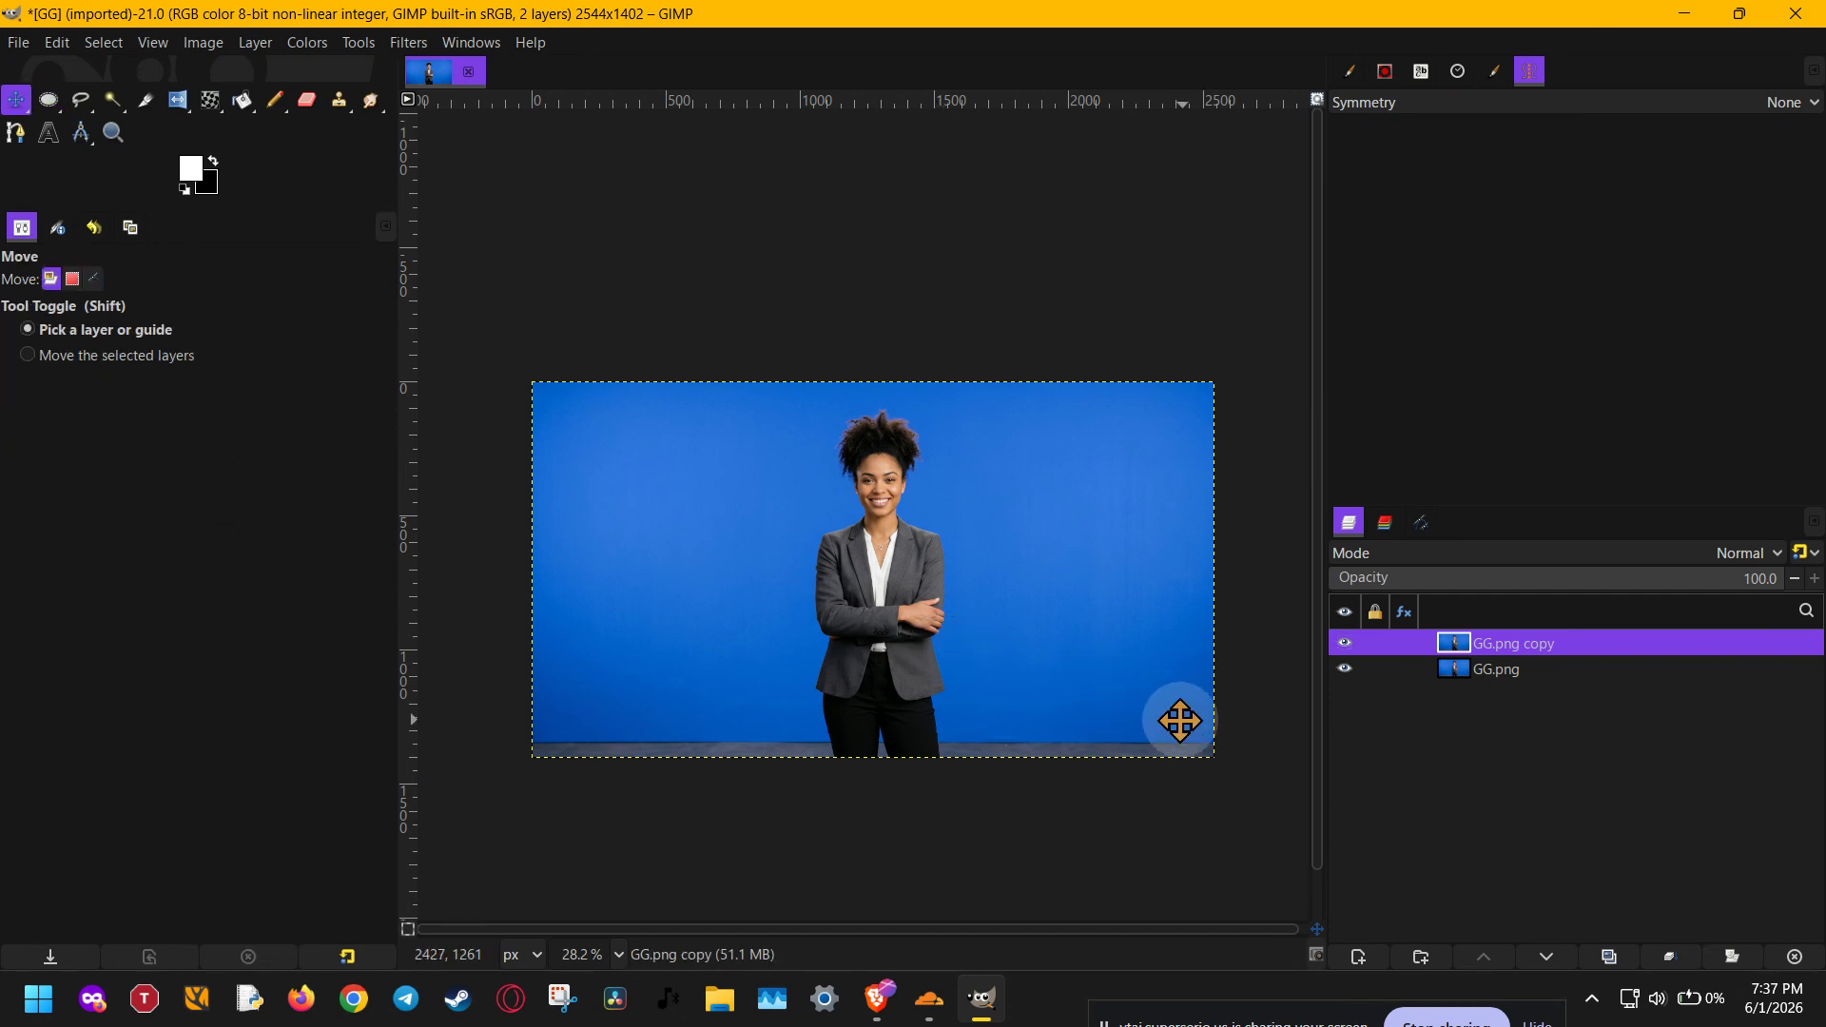
drag(1180, 720, 957, 721)
drag(574, 600, 1227, 599)
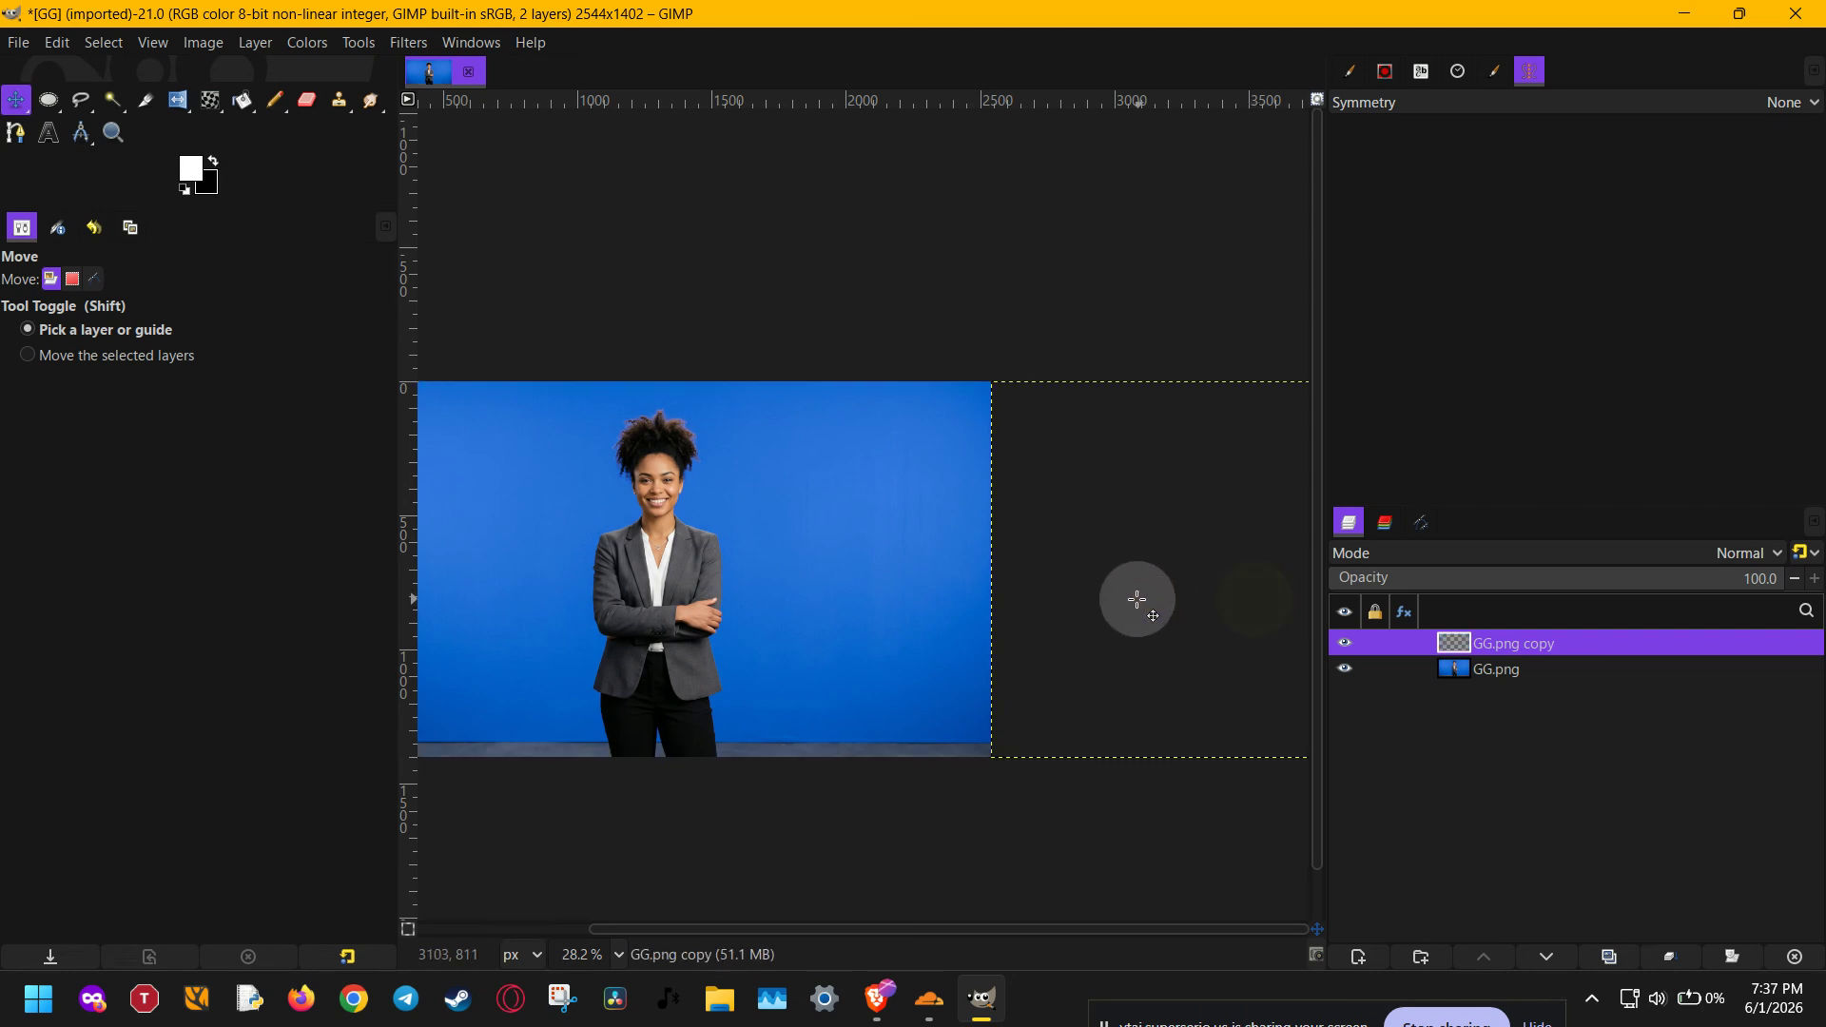
scroll(1137, 600, down, 3)
scroll(1039, 591, right, 2)
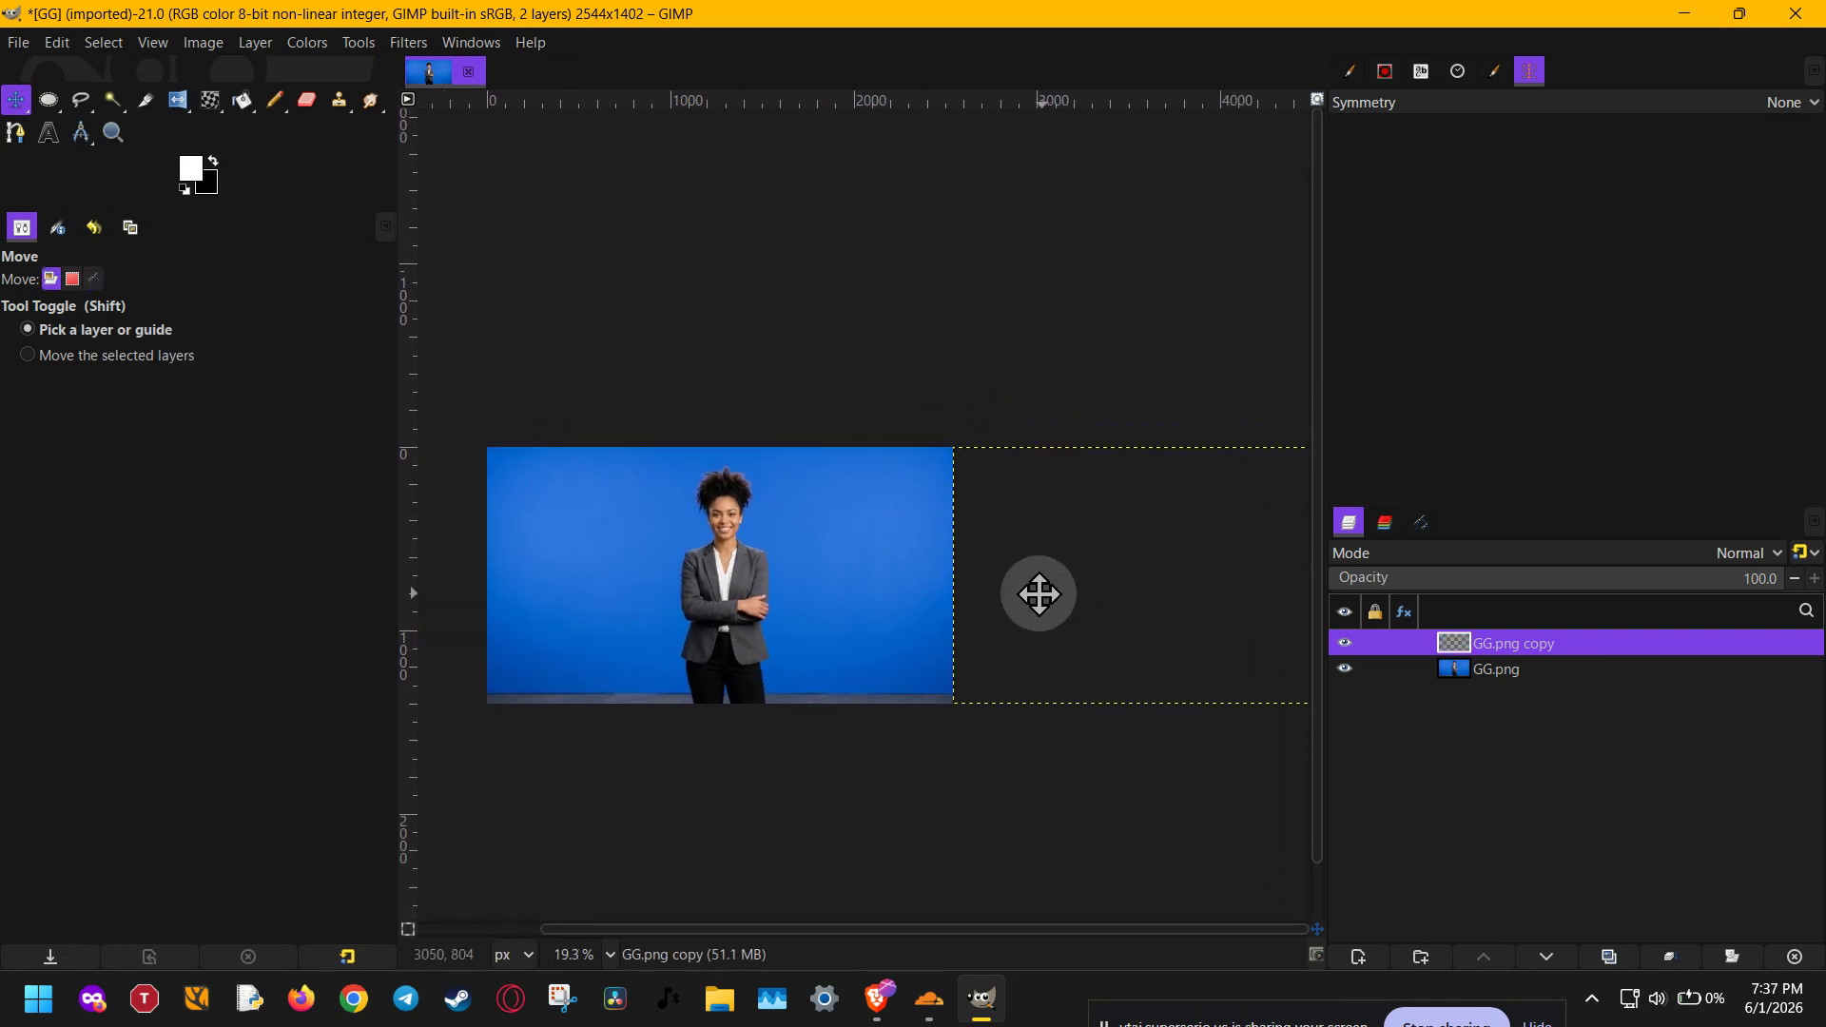
scroll(1022, 588, down, 1)
scroll(958, 586, right, 2)
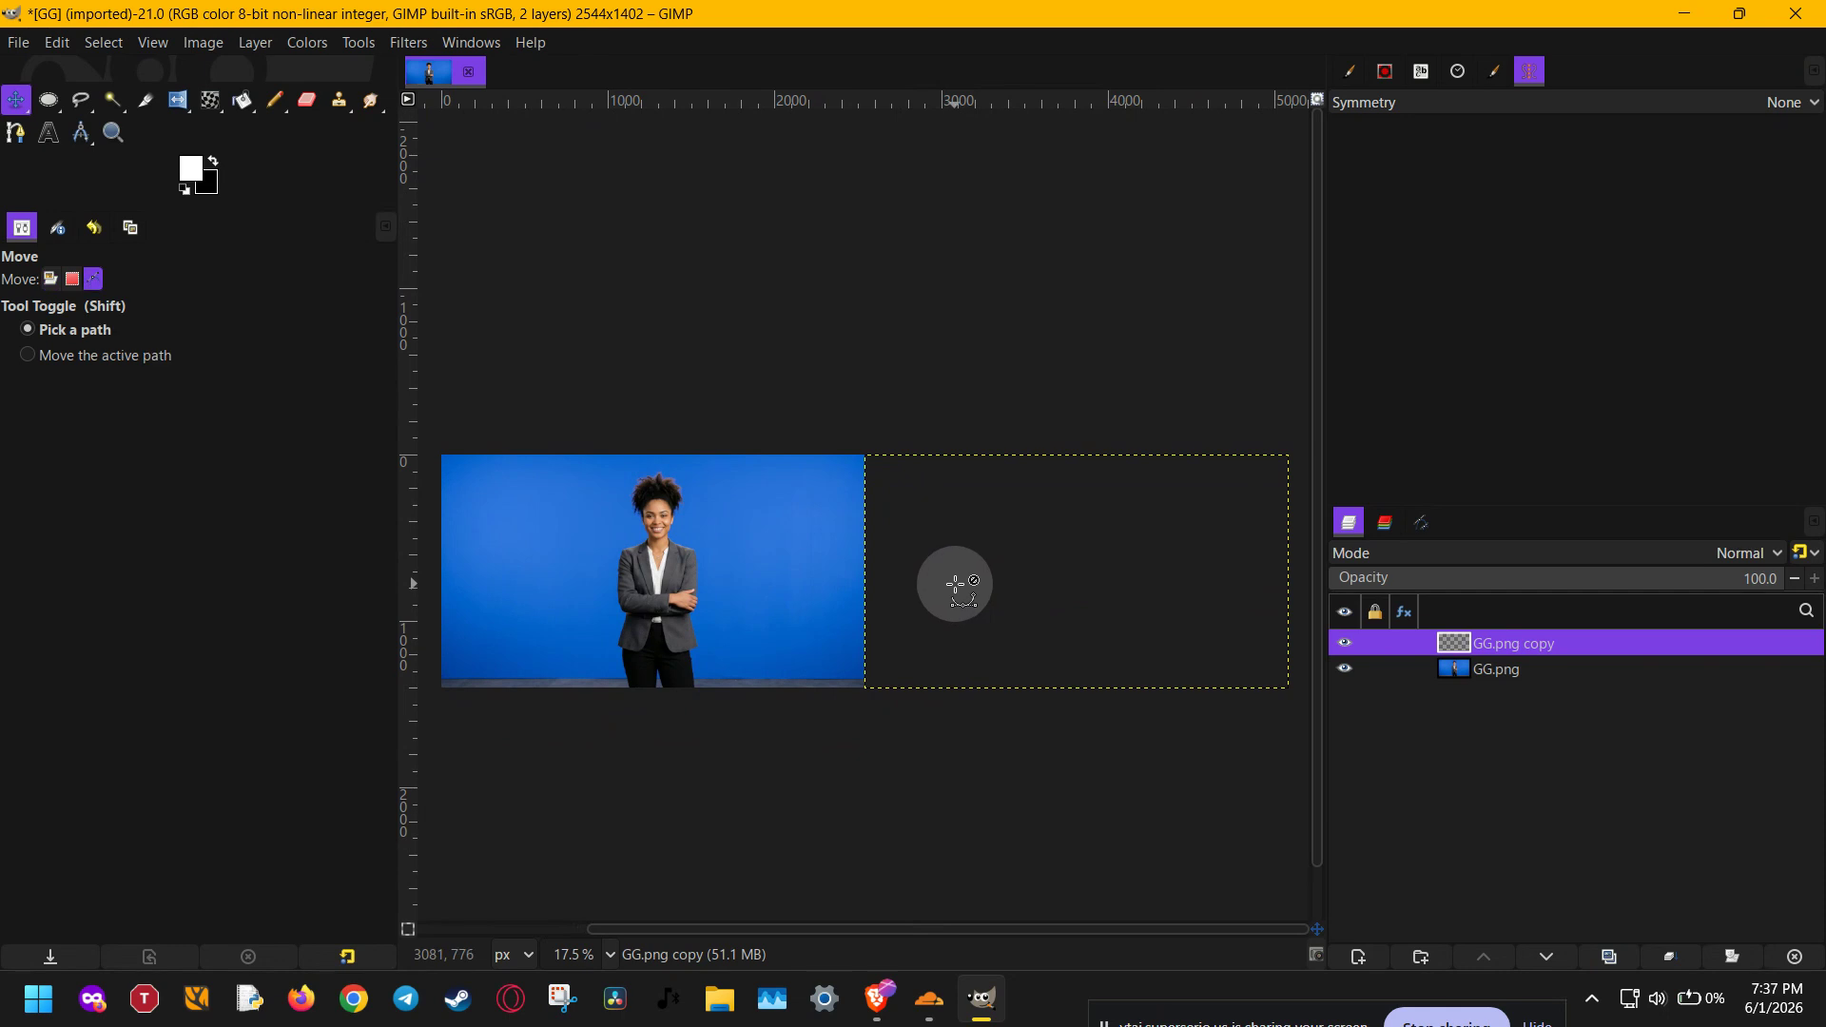
scroll(946, 566, down, 1)
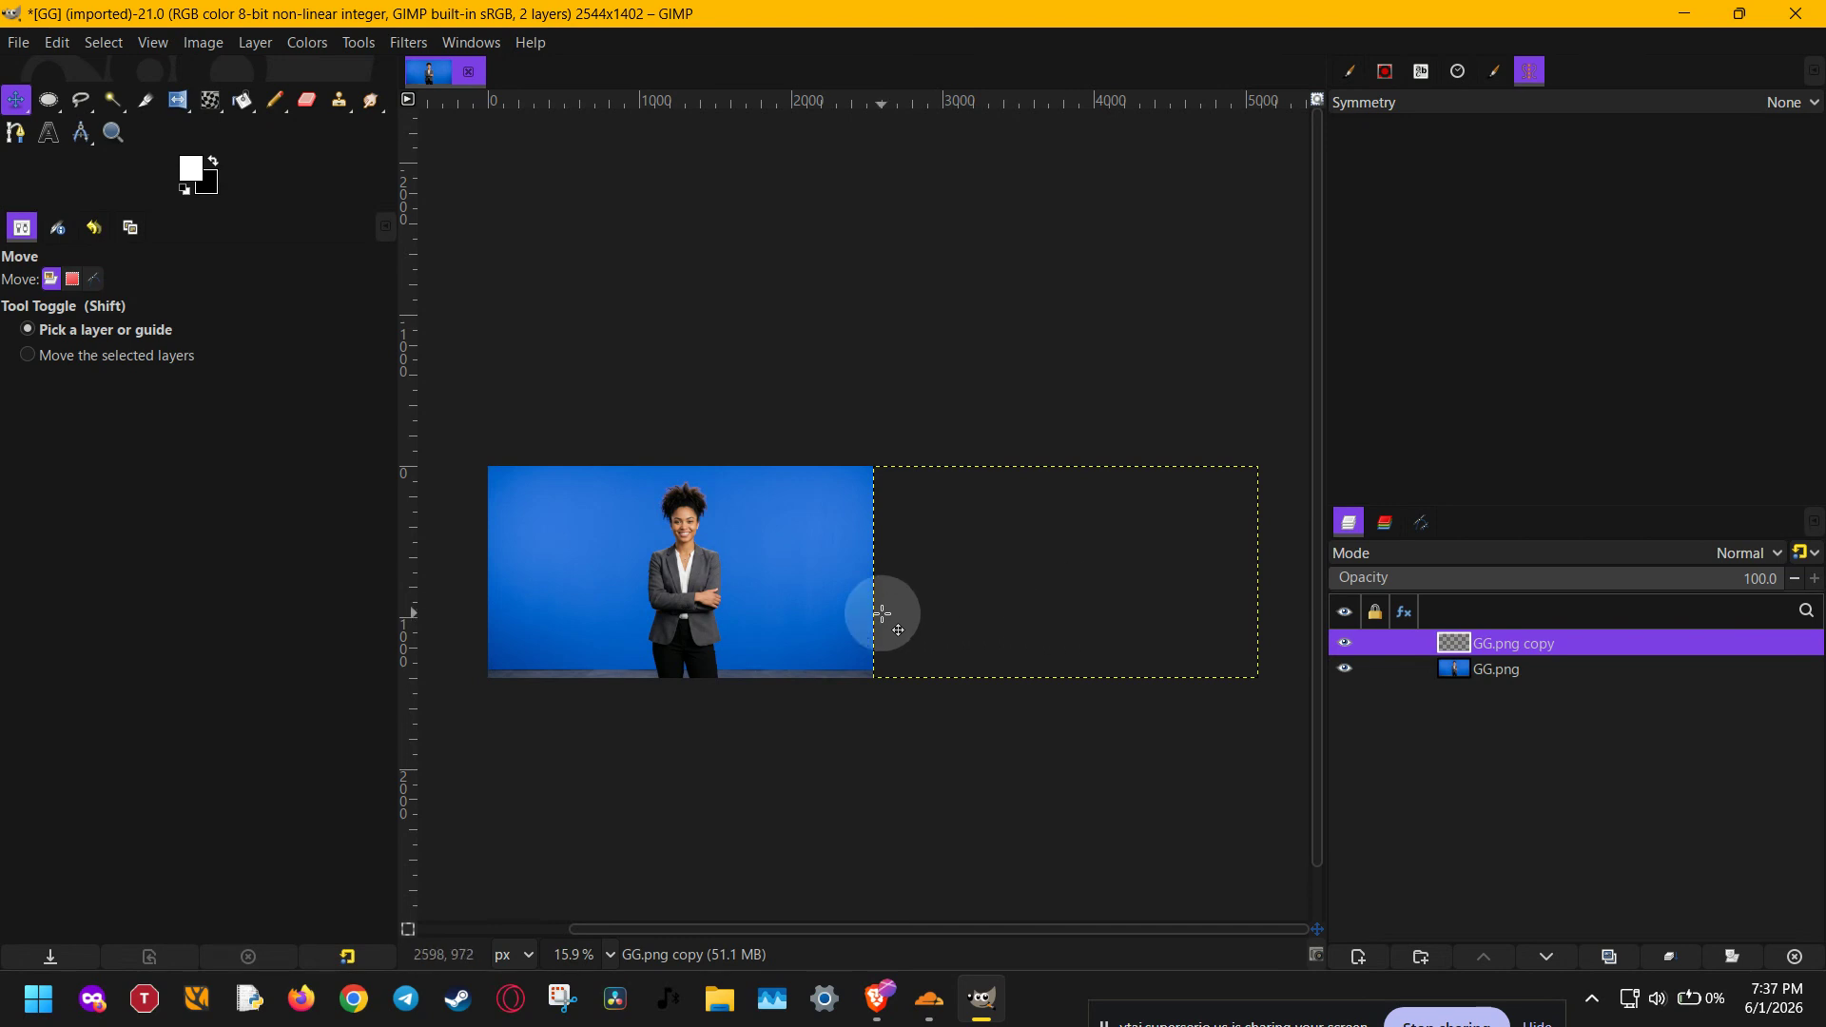
Check the seam between the two layers and fit the canvas to the layers.
ctrl+scroll(883, 615, up, 20)
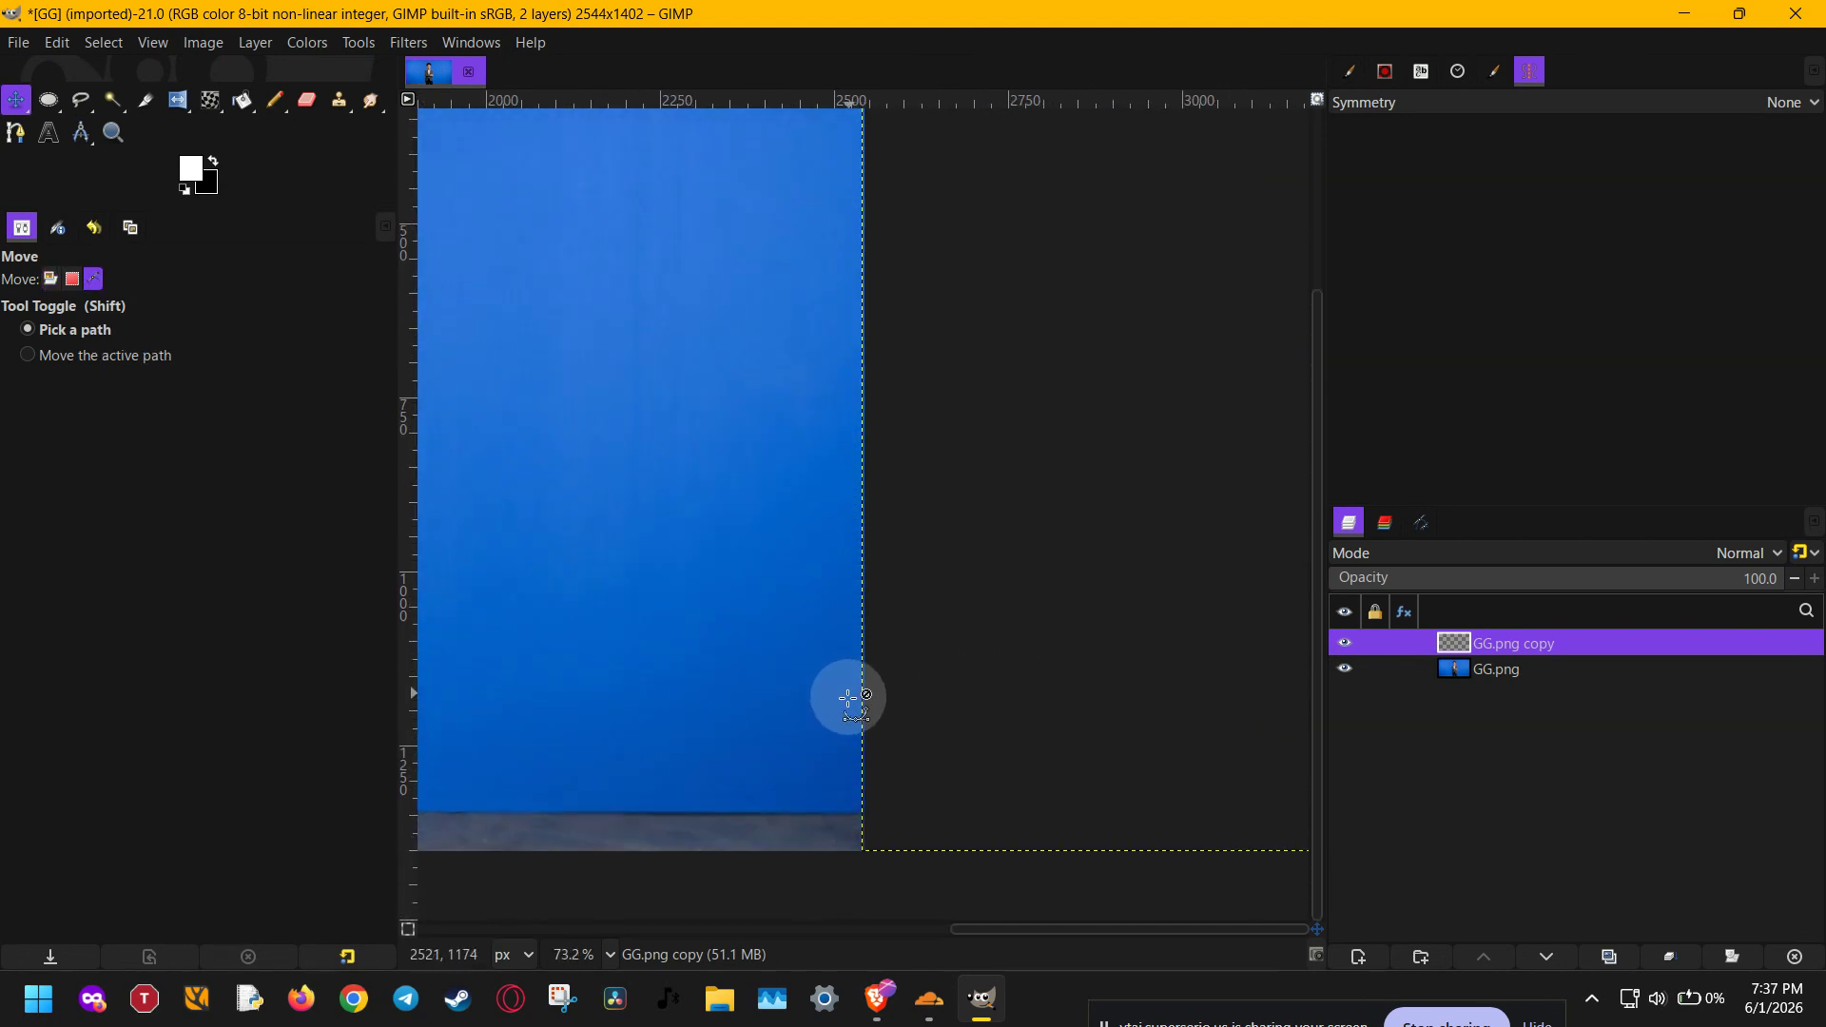
ctrl+scroll(848, 699, down, 14)
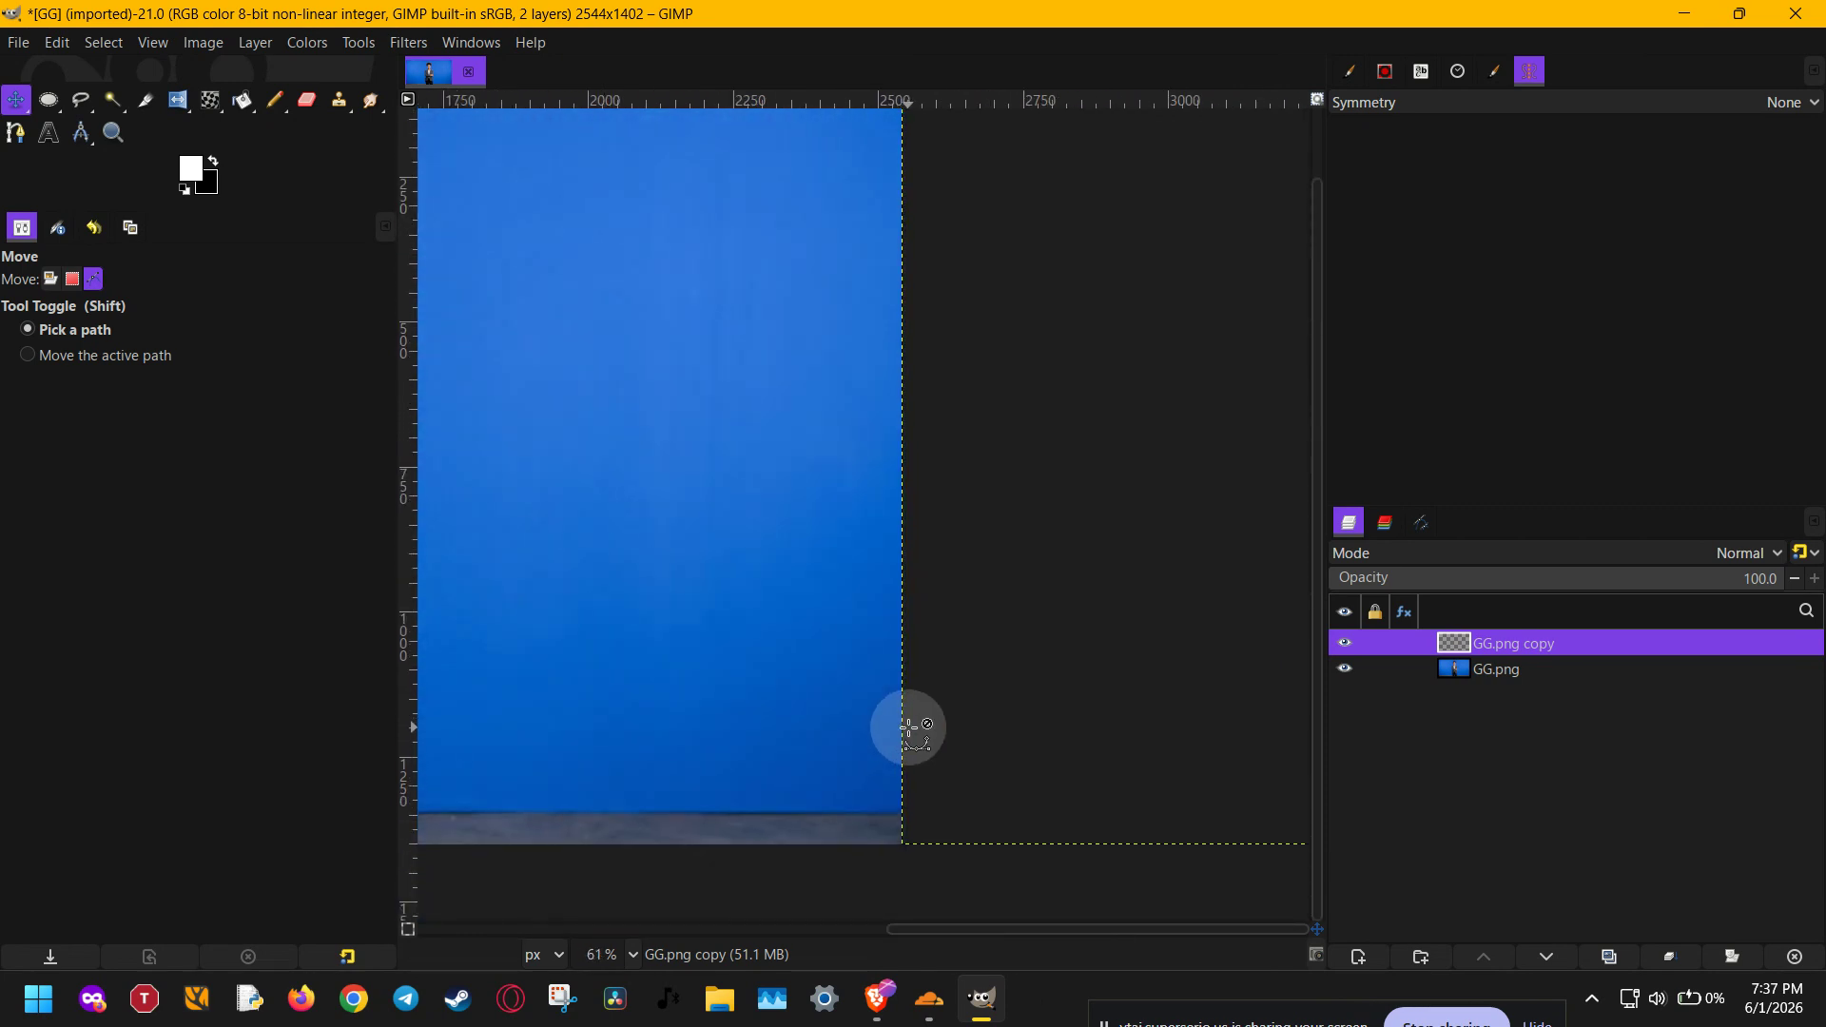
ctrl+scroll(908, 727, down, 4)
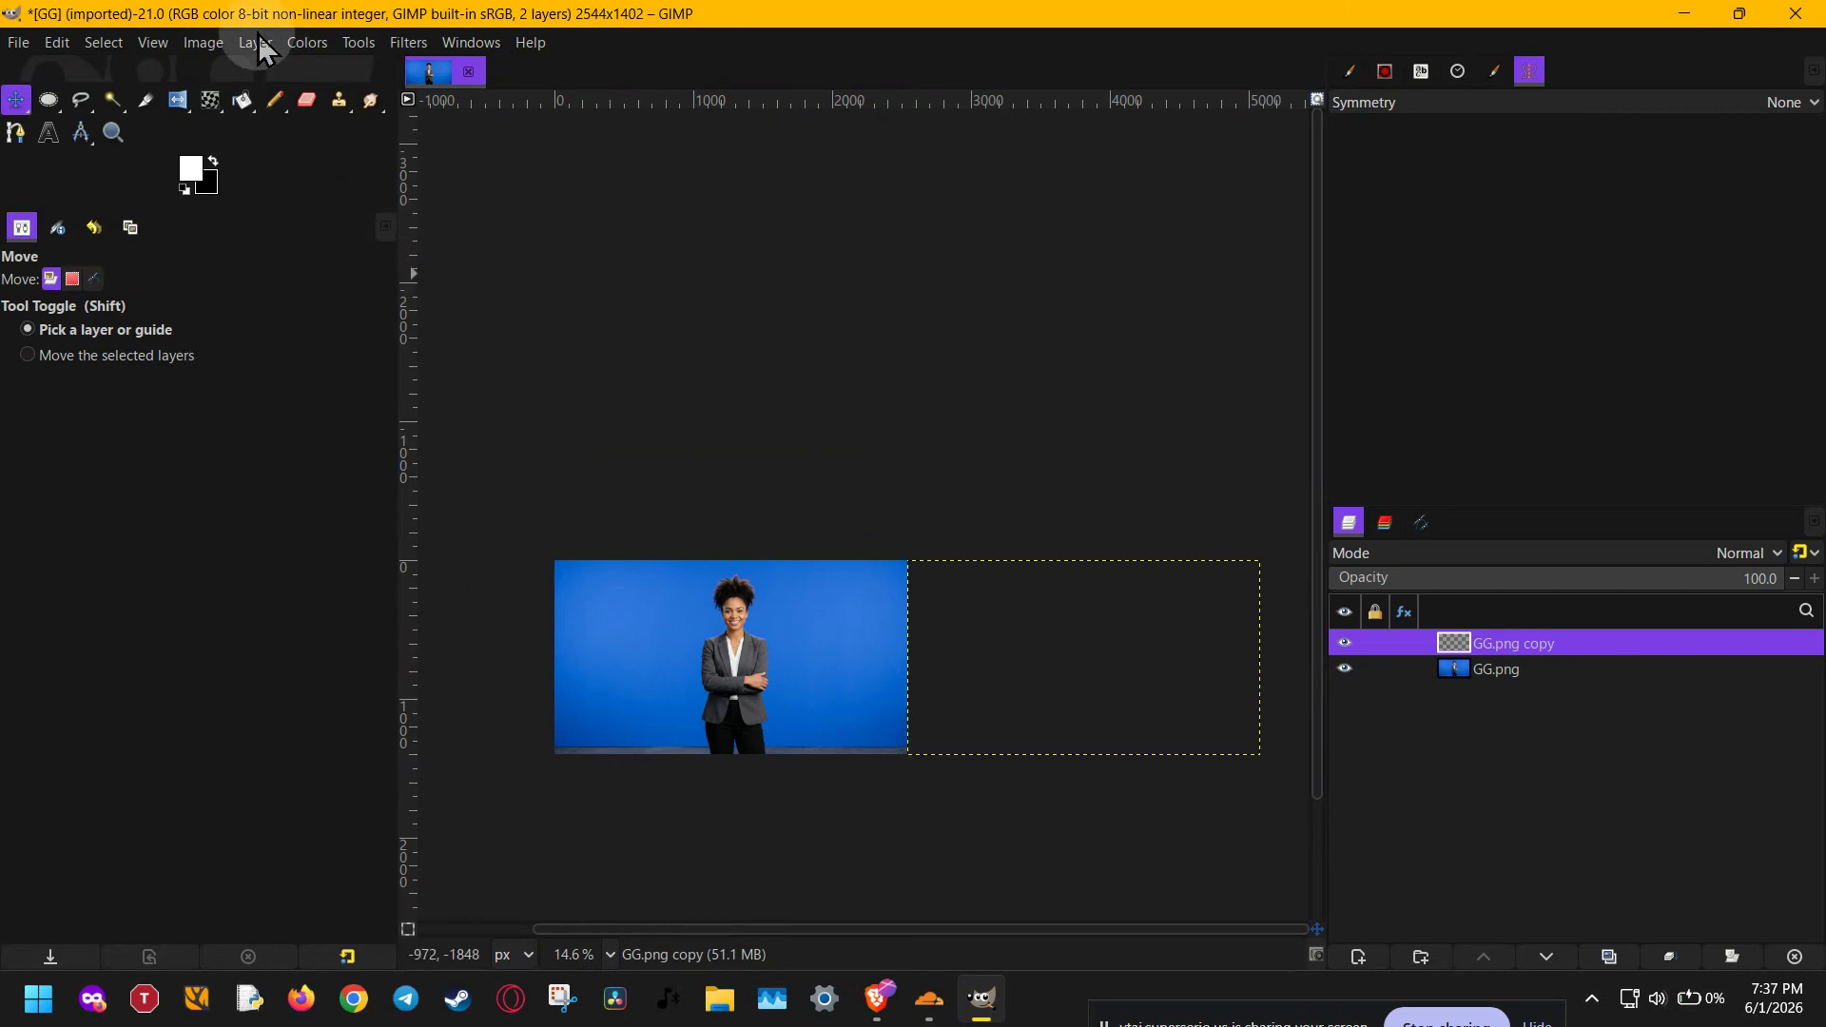
click(204, 44)
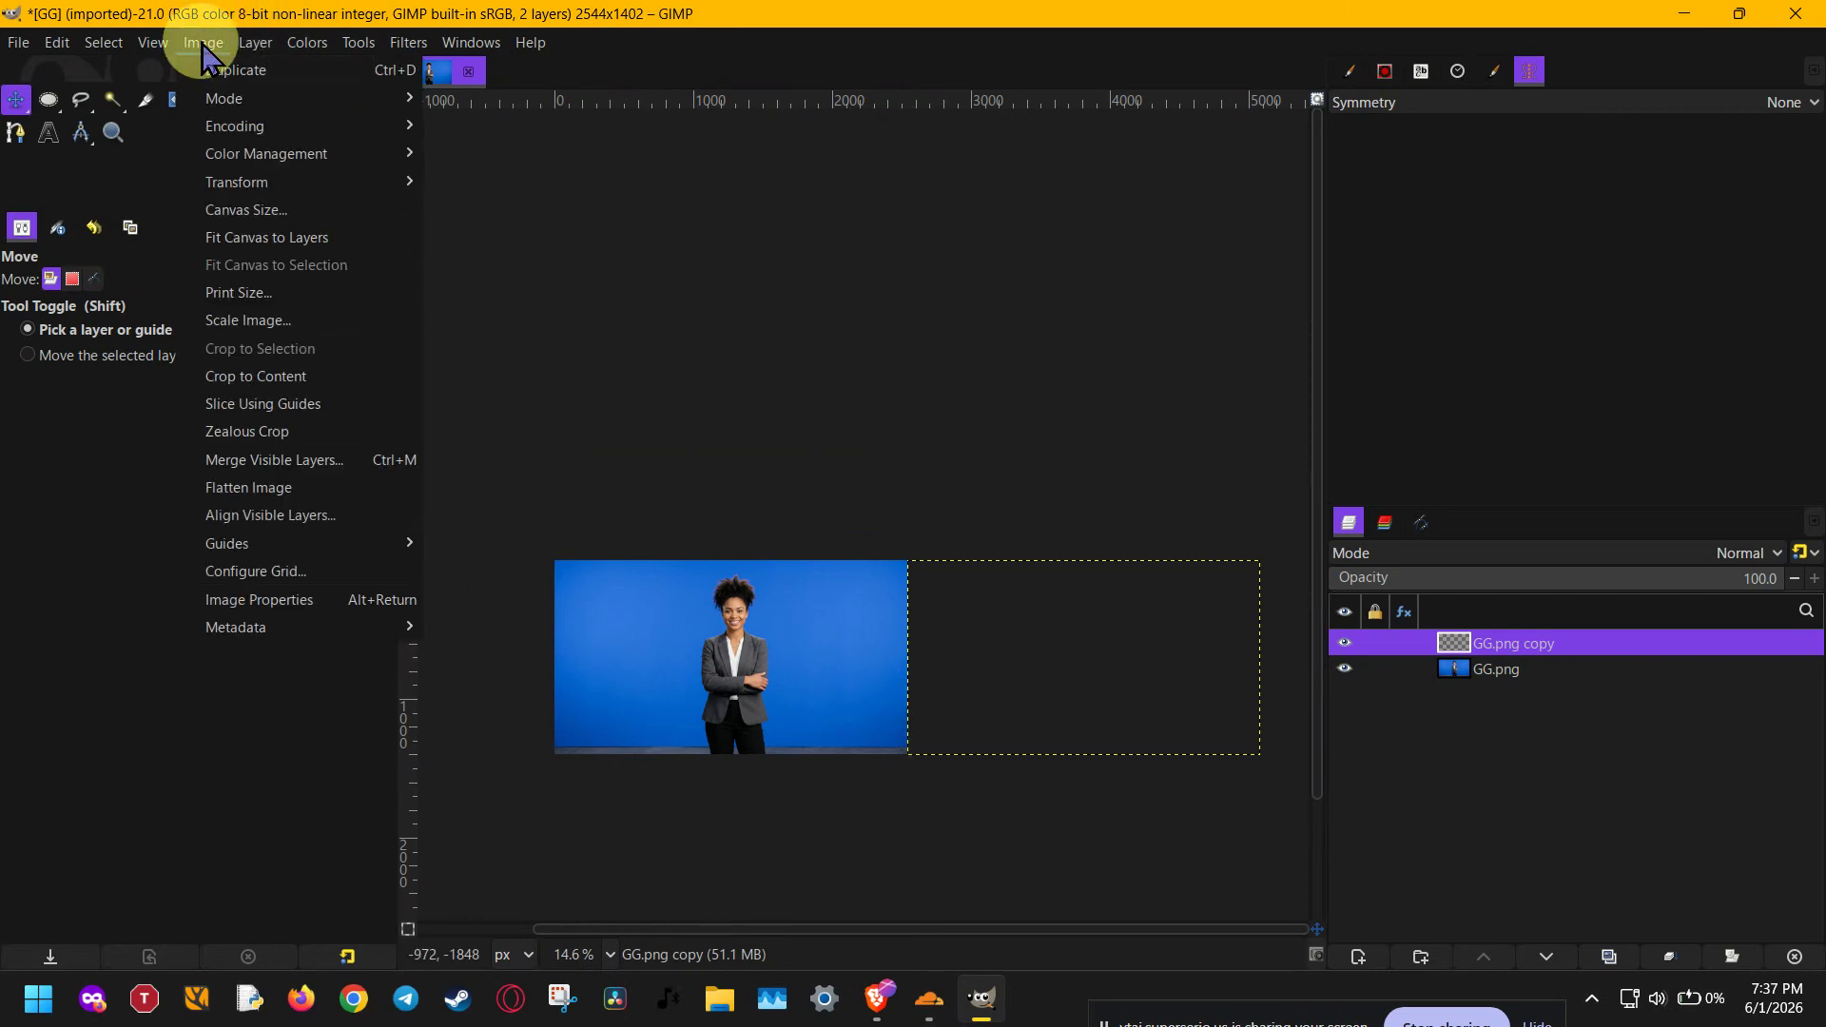
click(273, 240)
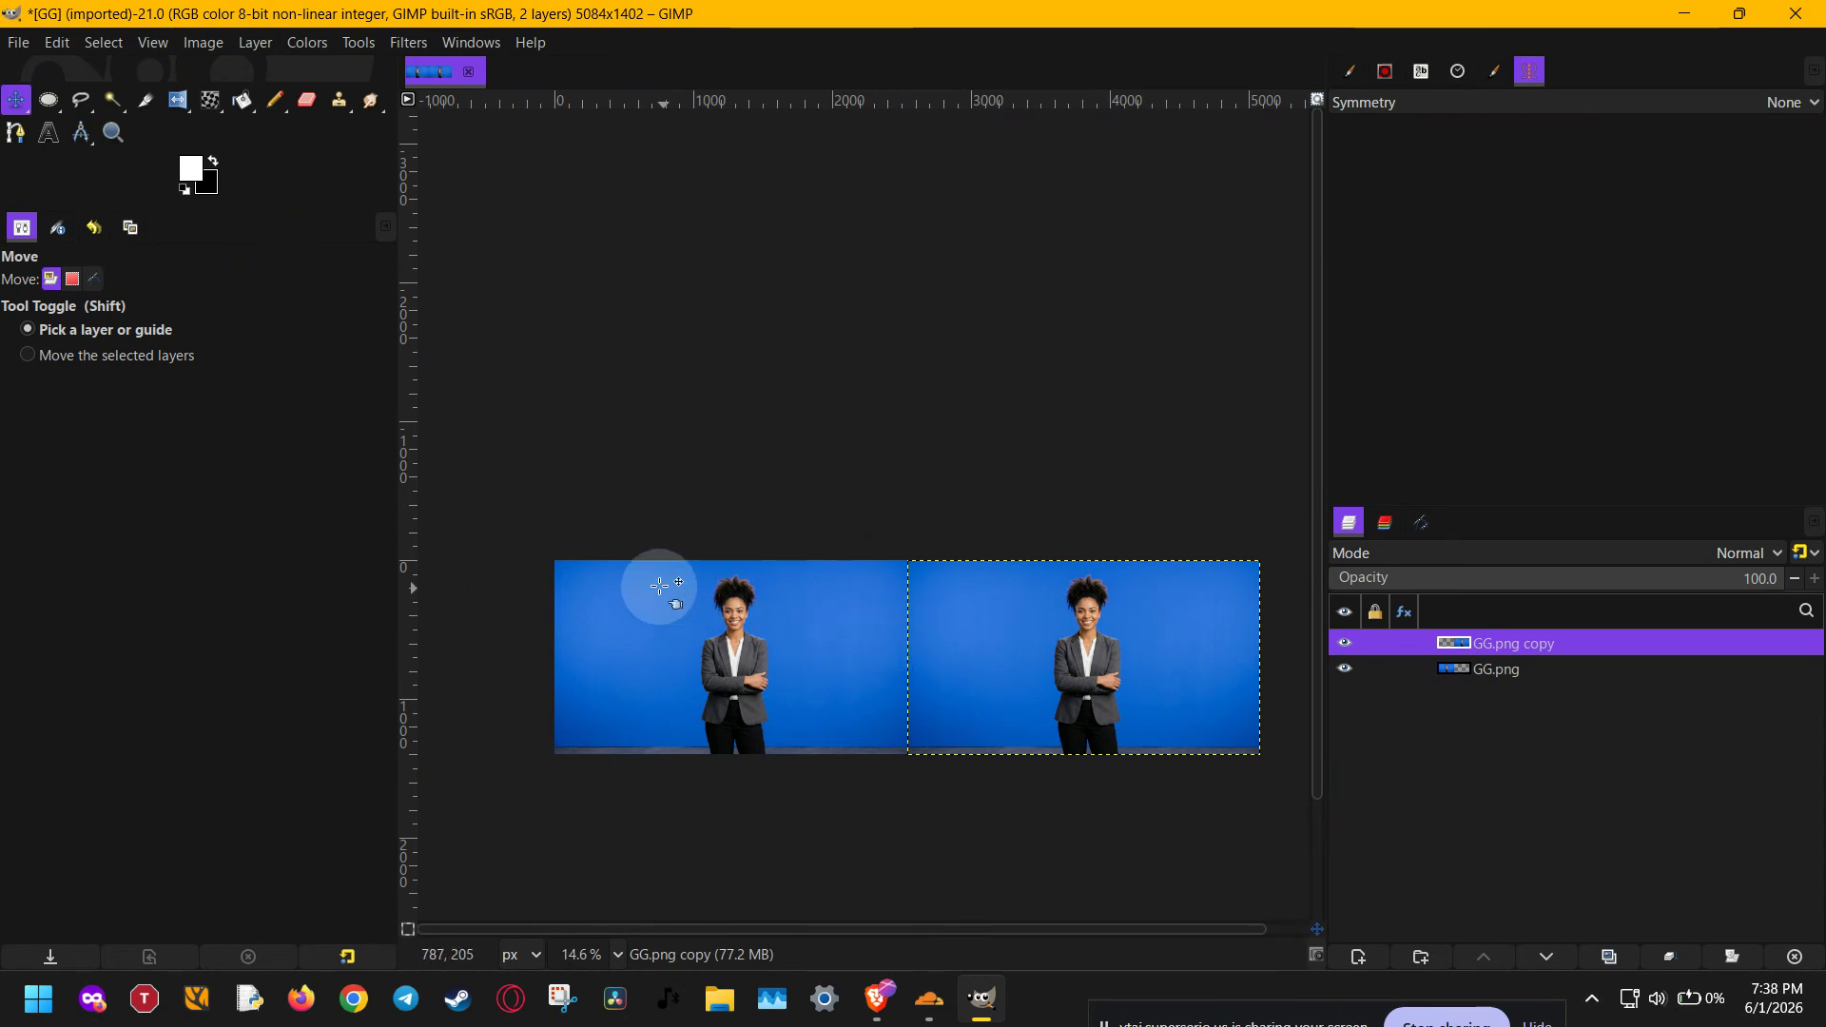
click(757, 614)
click(945, 628)
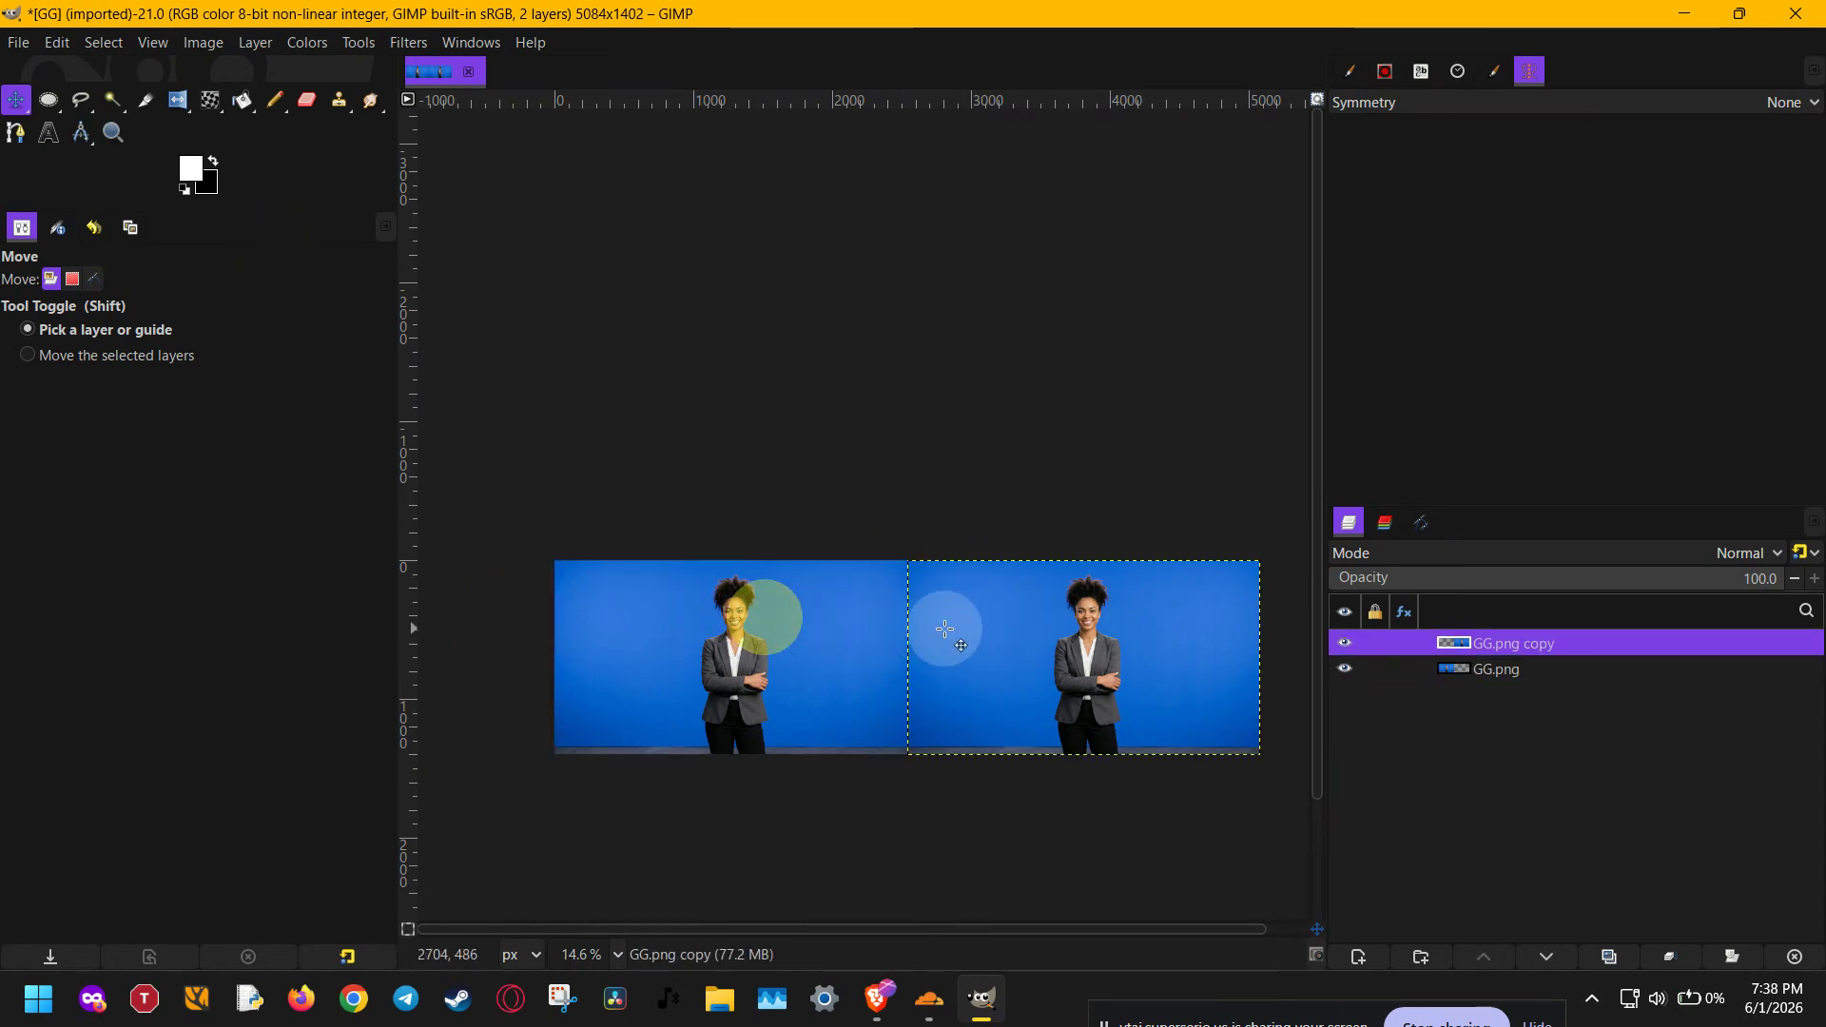
click(869, 640)
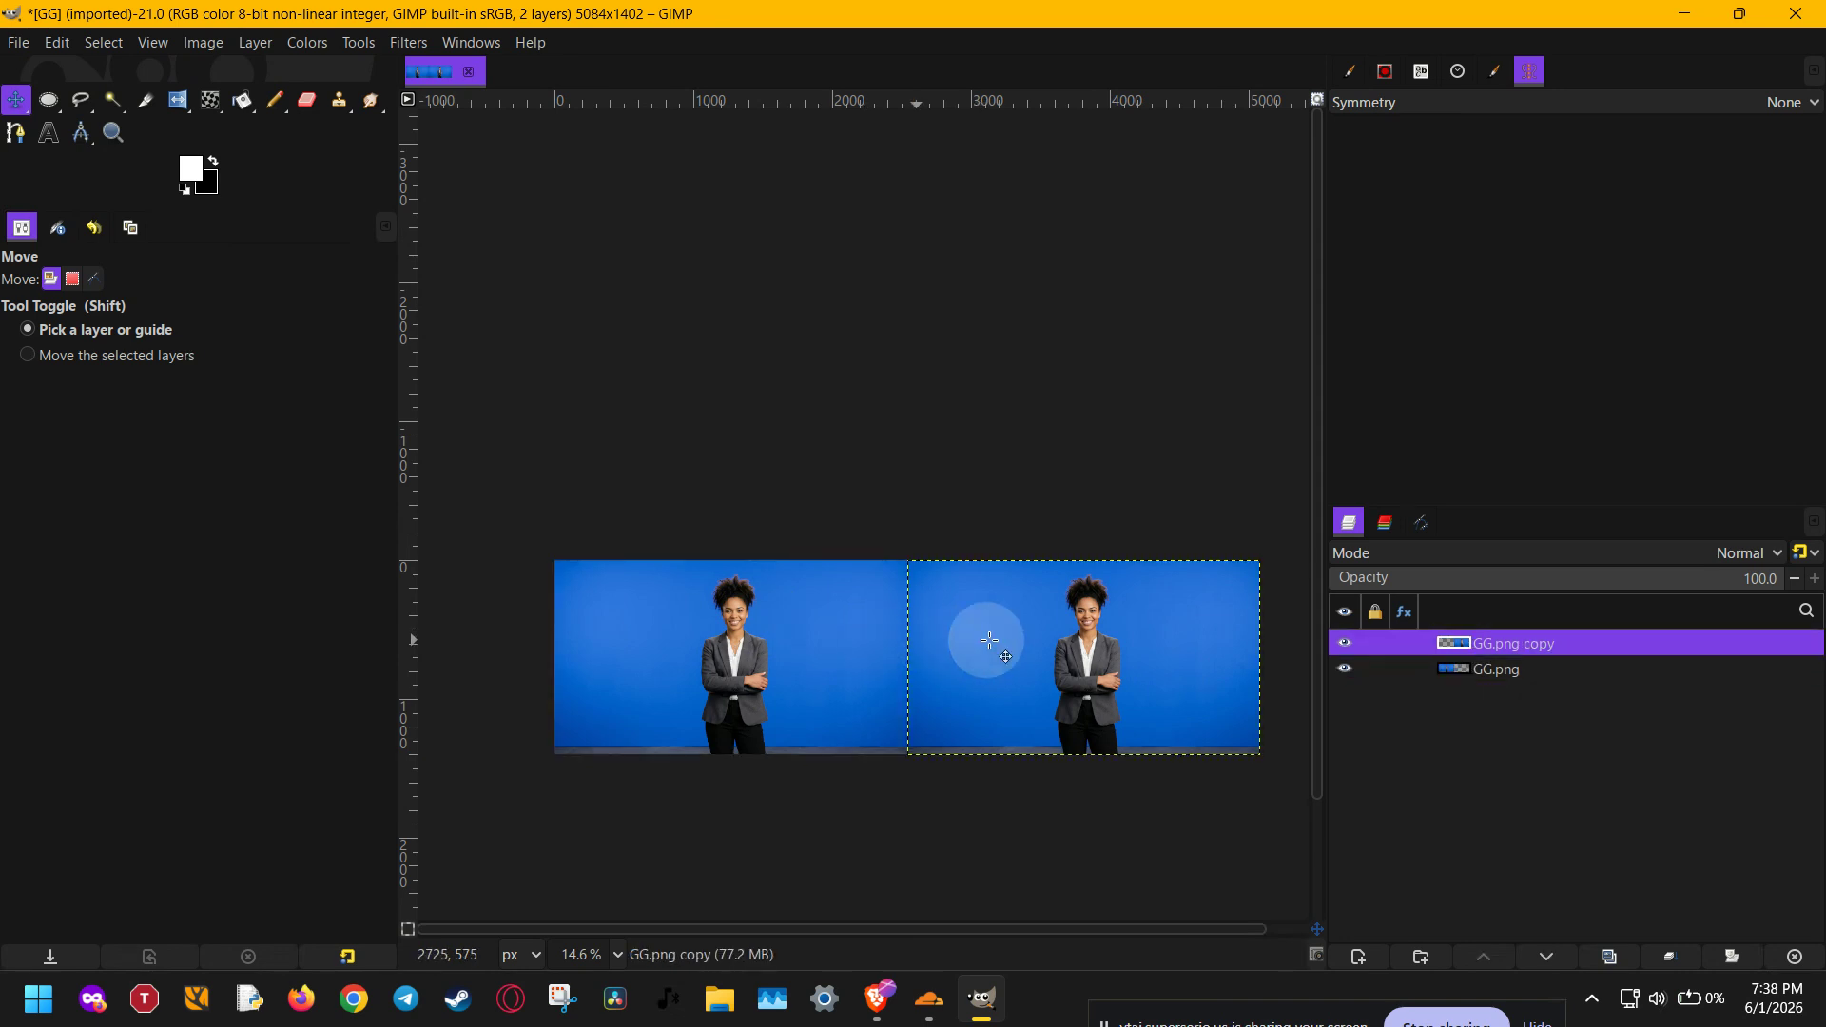
click(1434, 665)
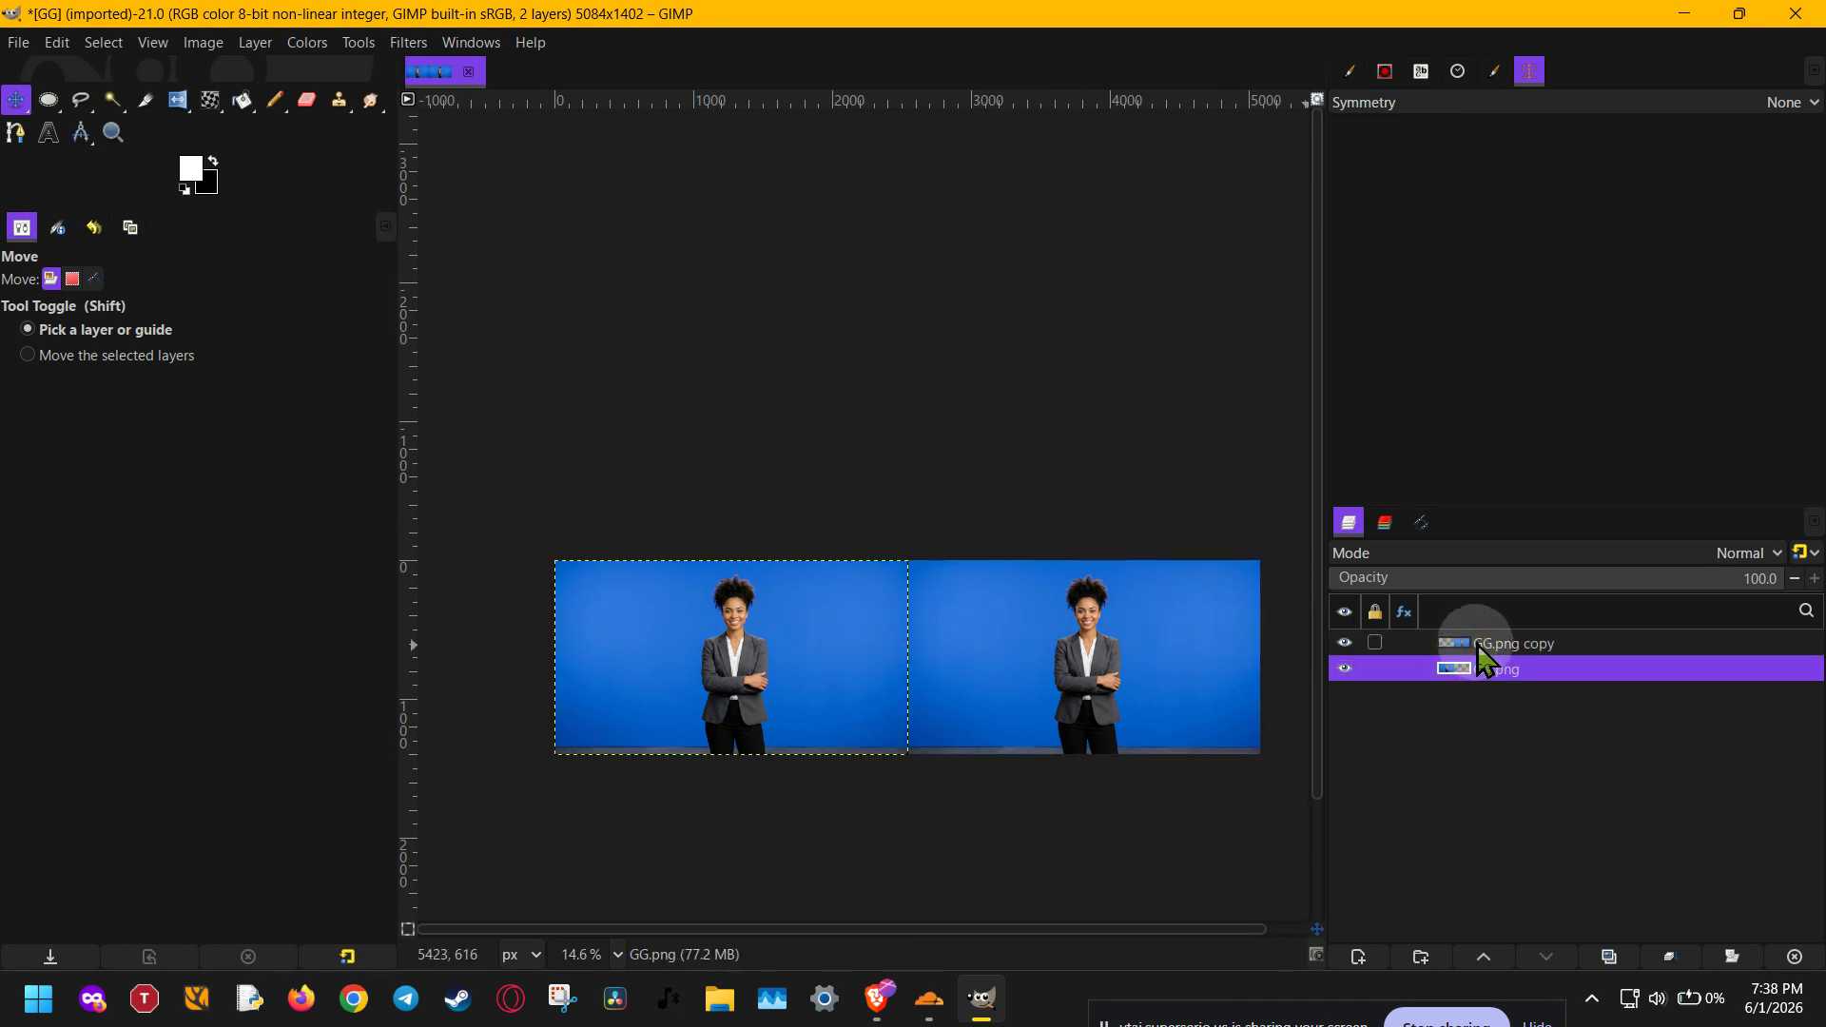
click(1476, 642)
click(1475, 671)
click(1481, 646)
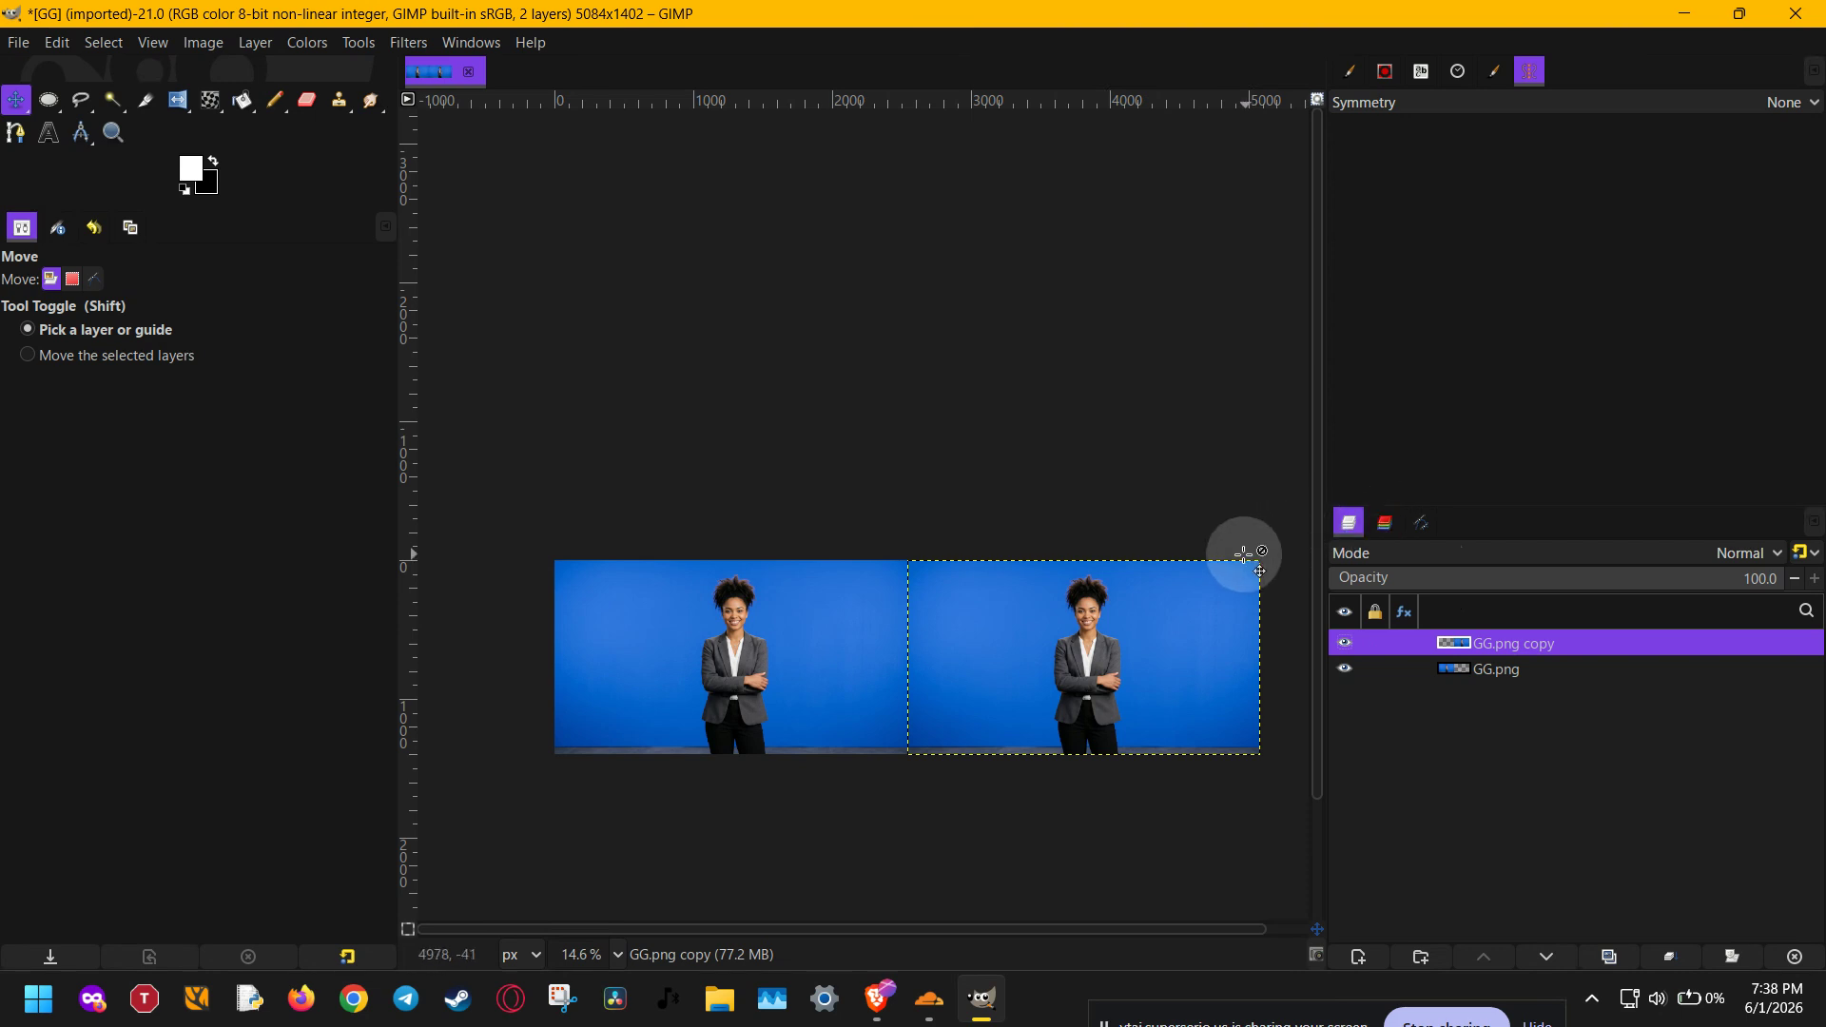
Flip the GG.png copy layer horizontally so it mirrors the original photo.
click(358, 42)
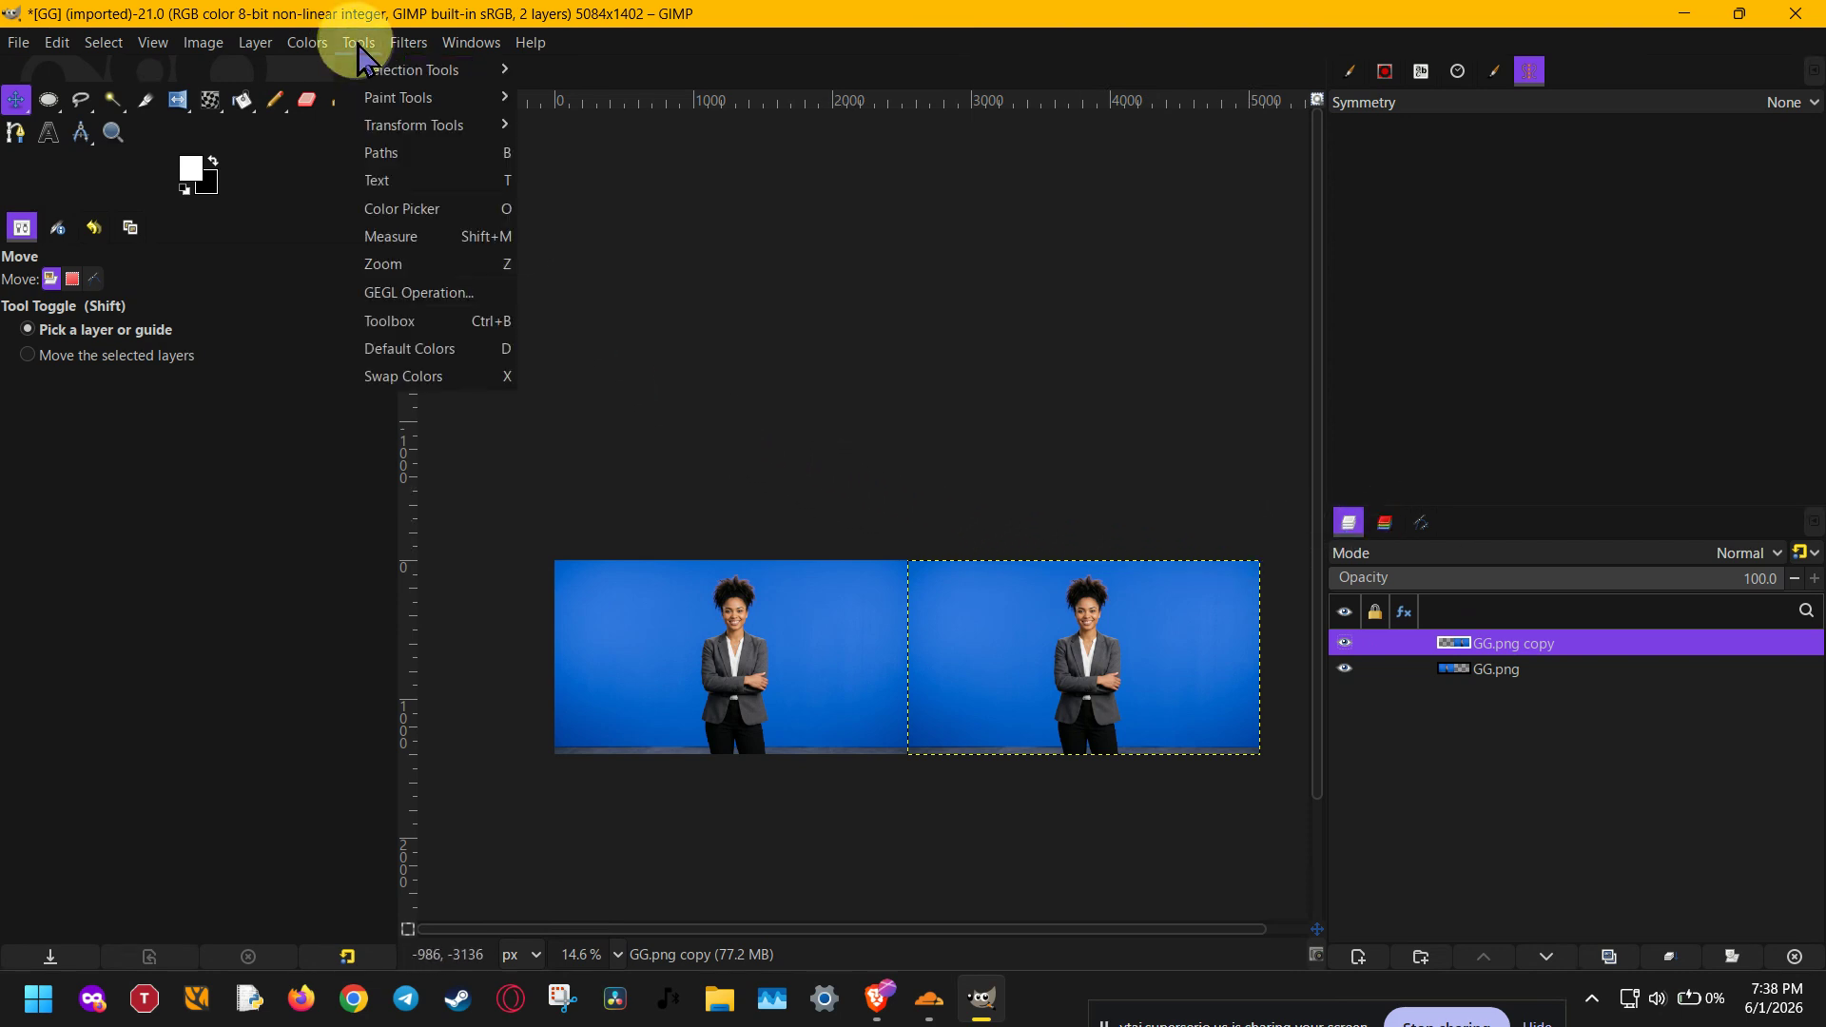
click(395, 125)
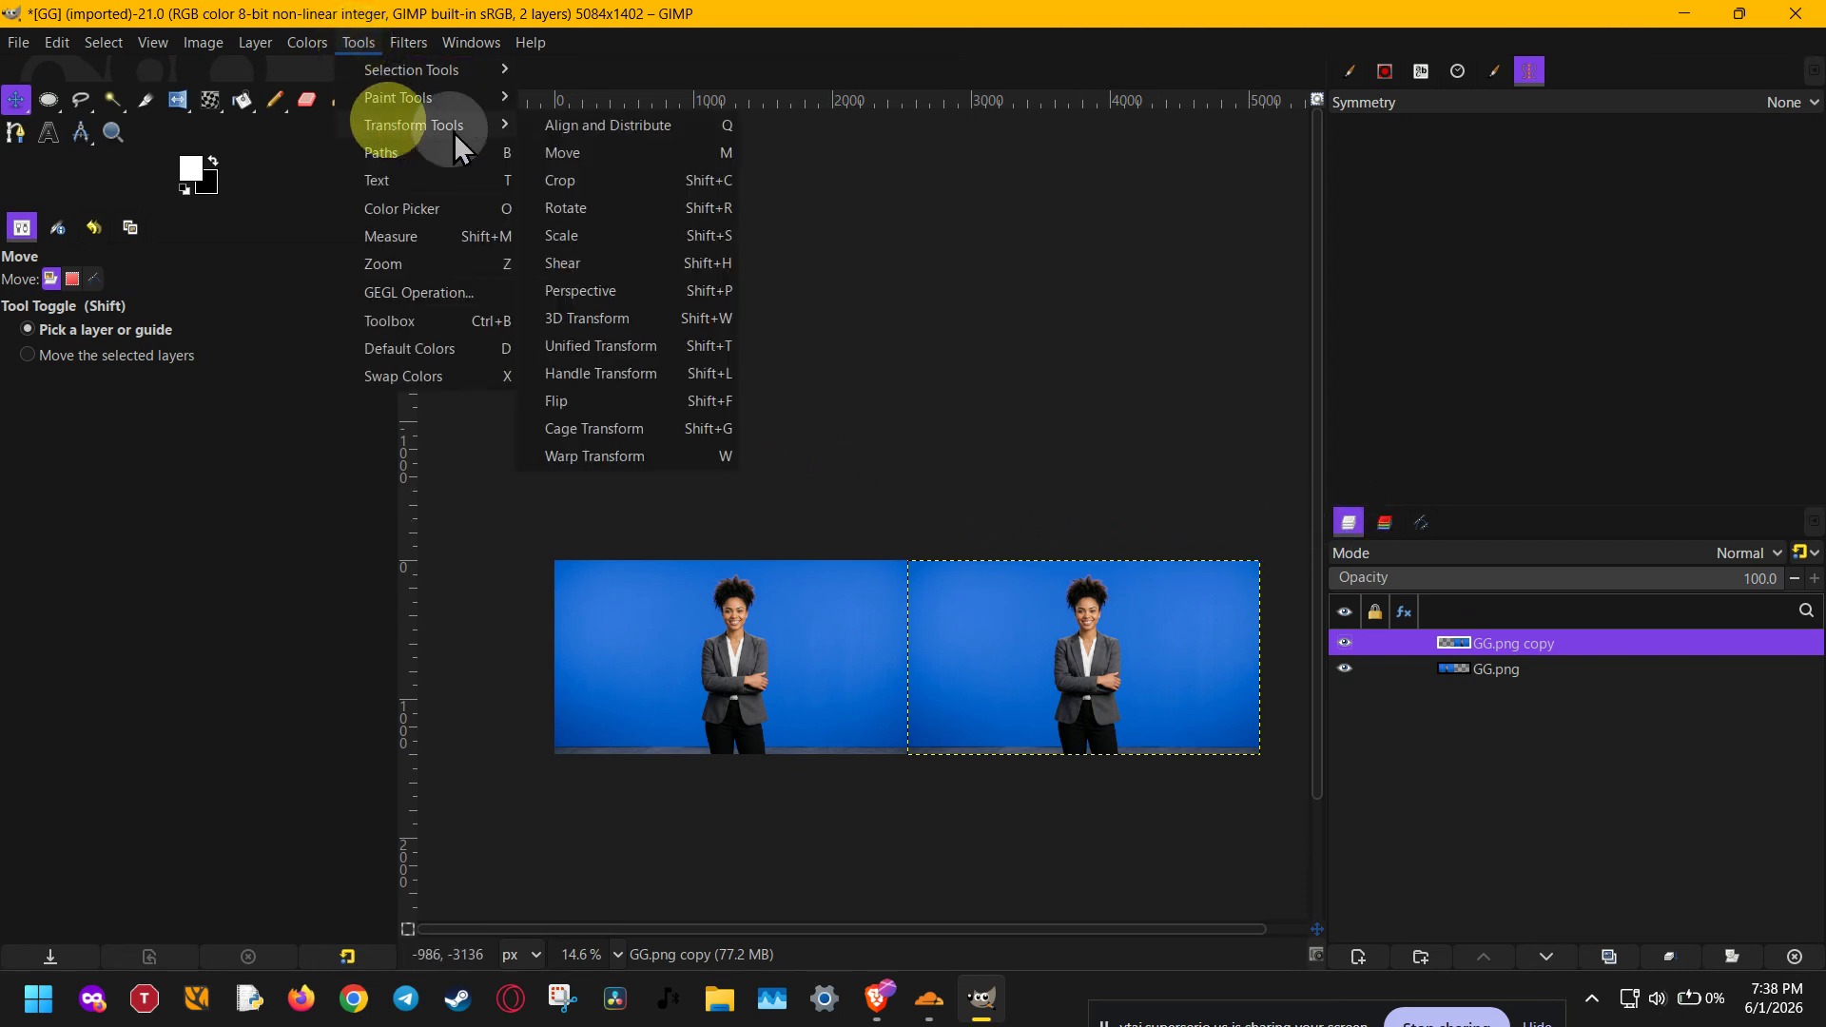
click(677, 403)
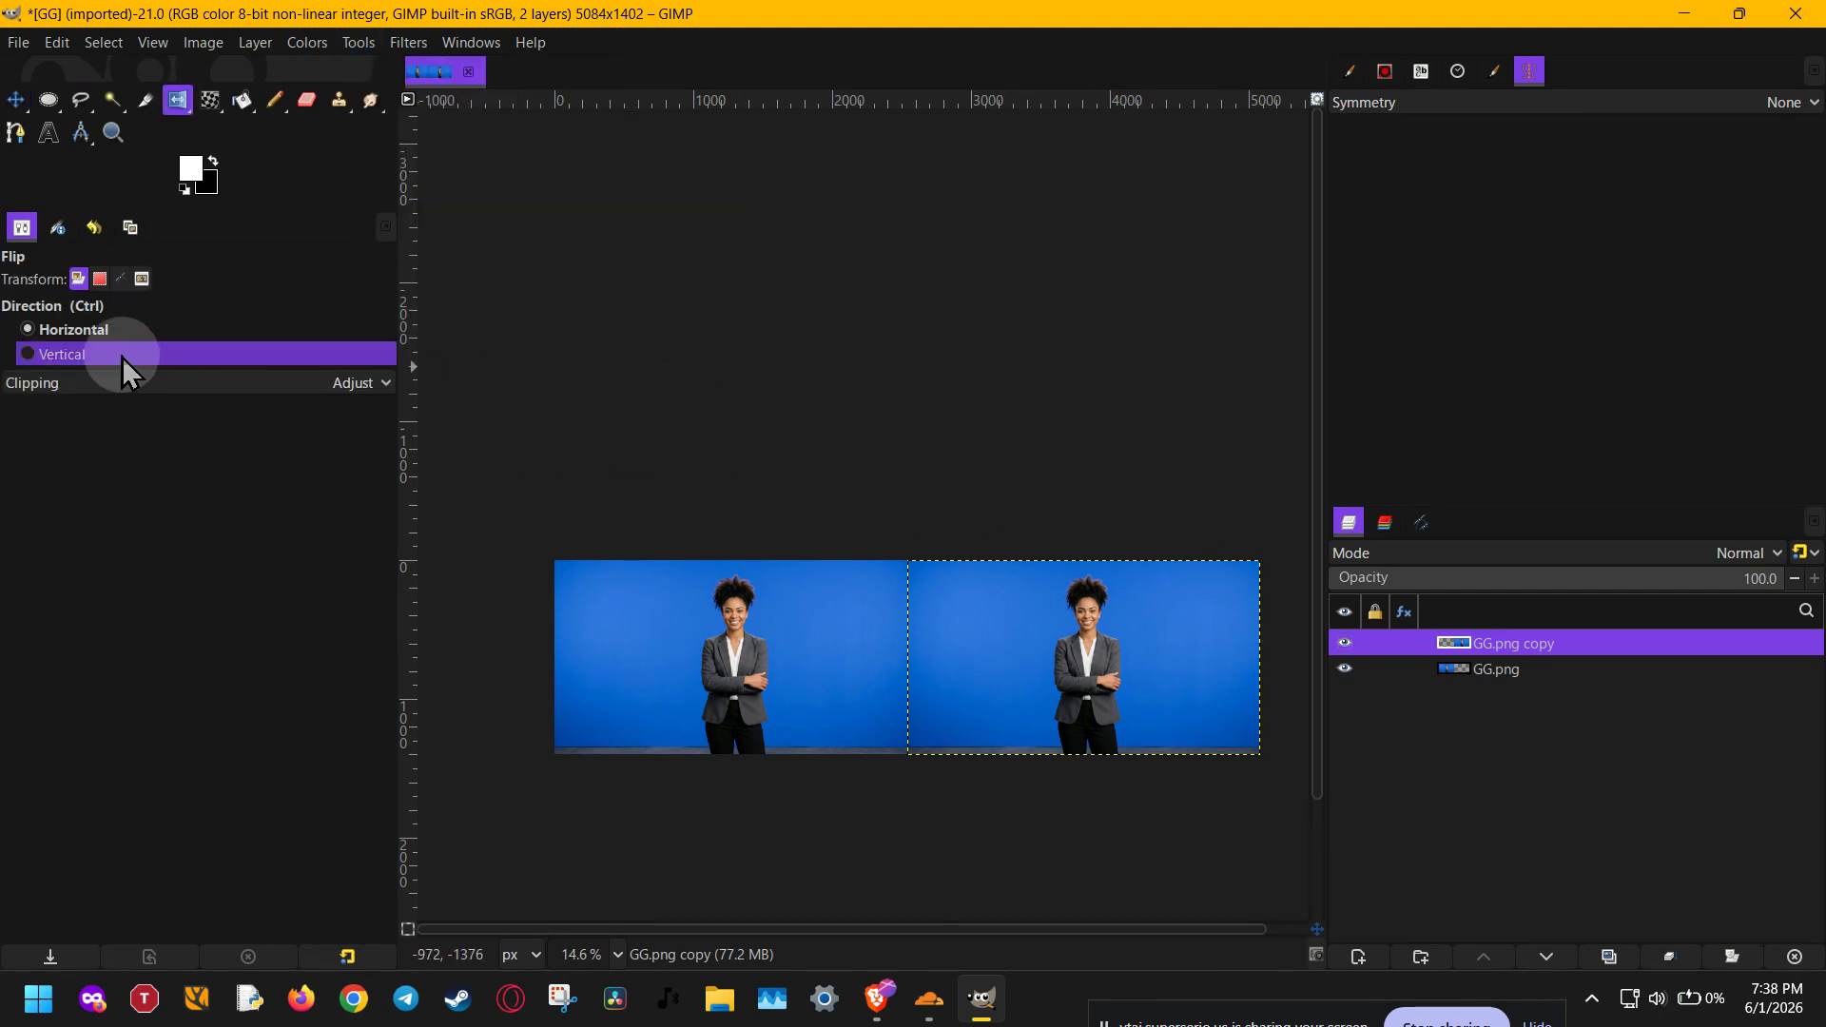
click(1070, 659)
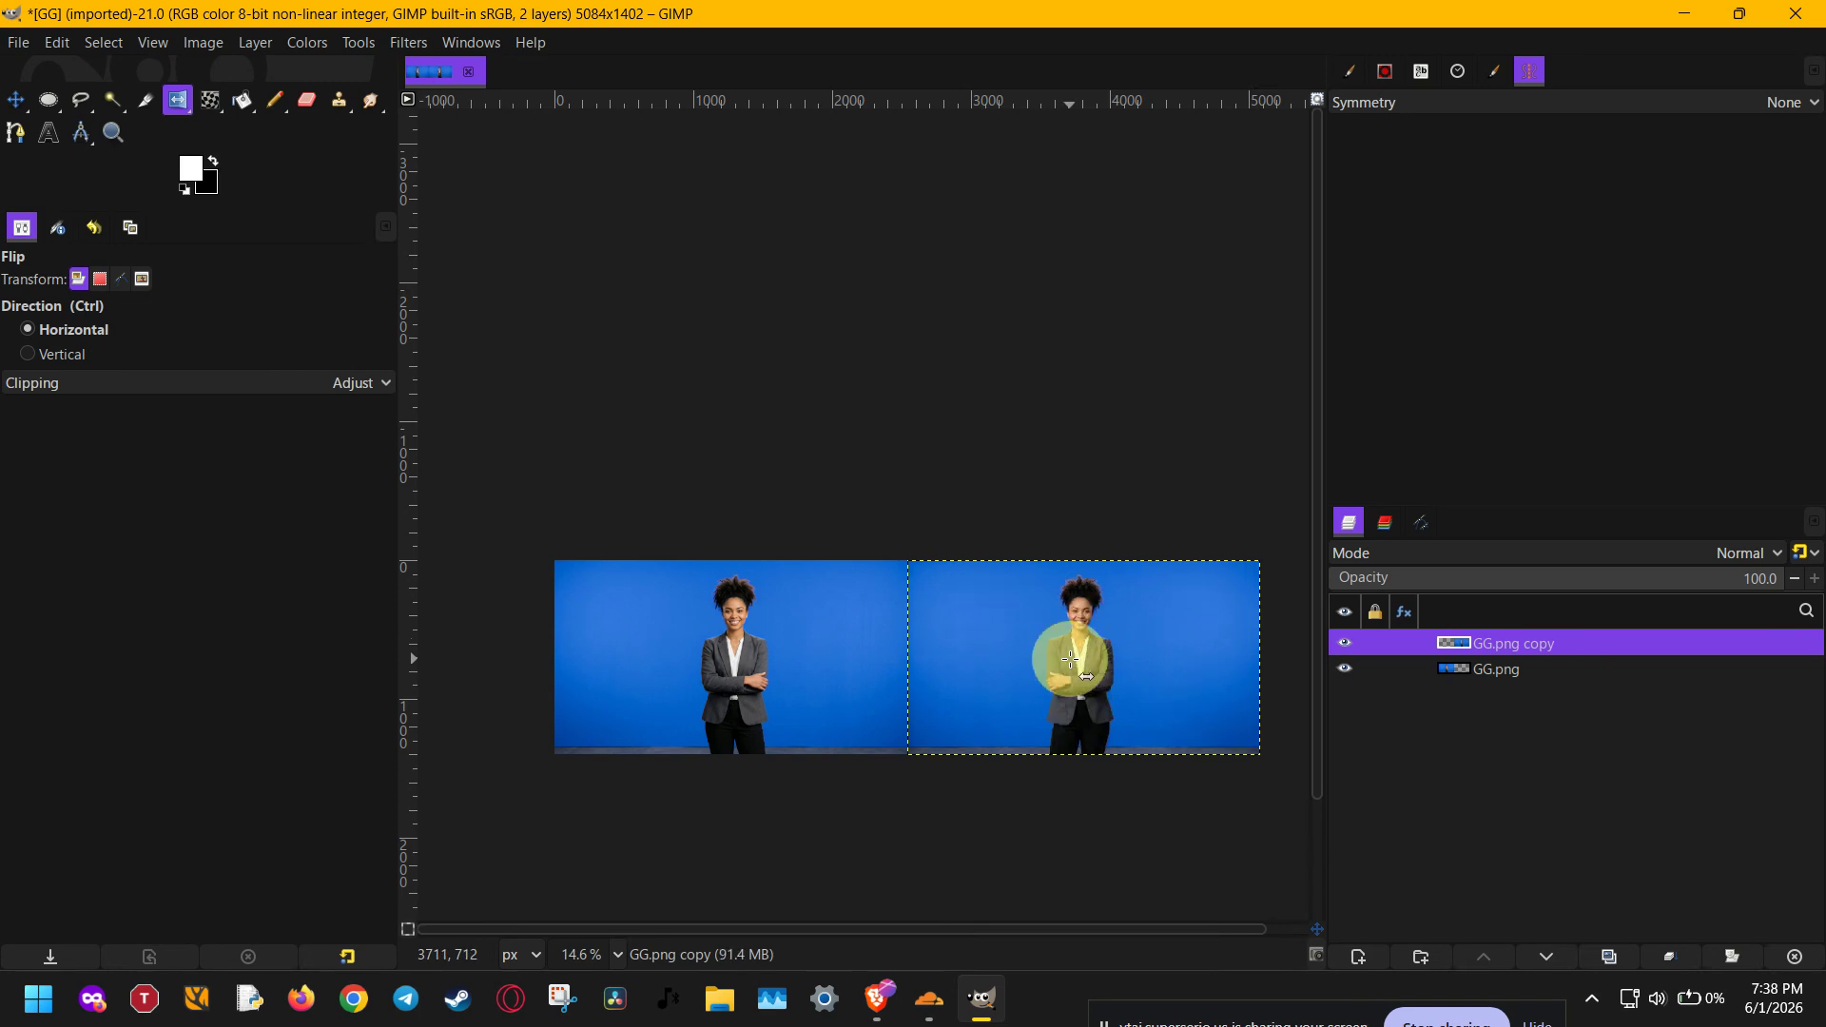
click(982, 684)
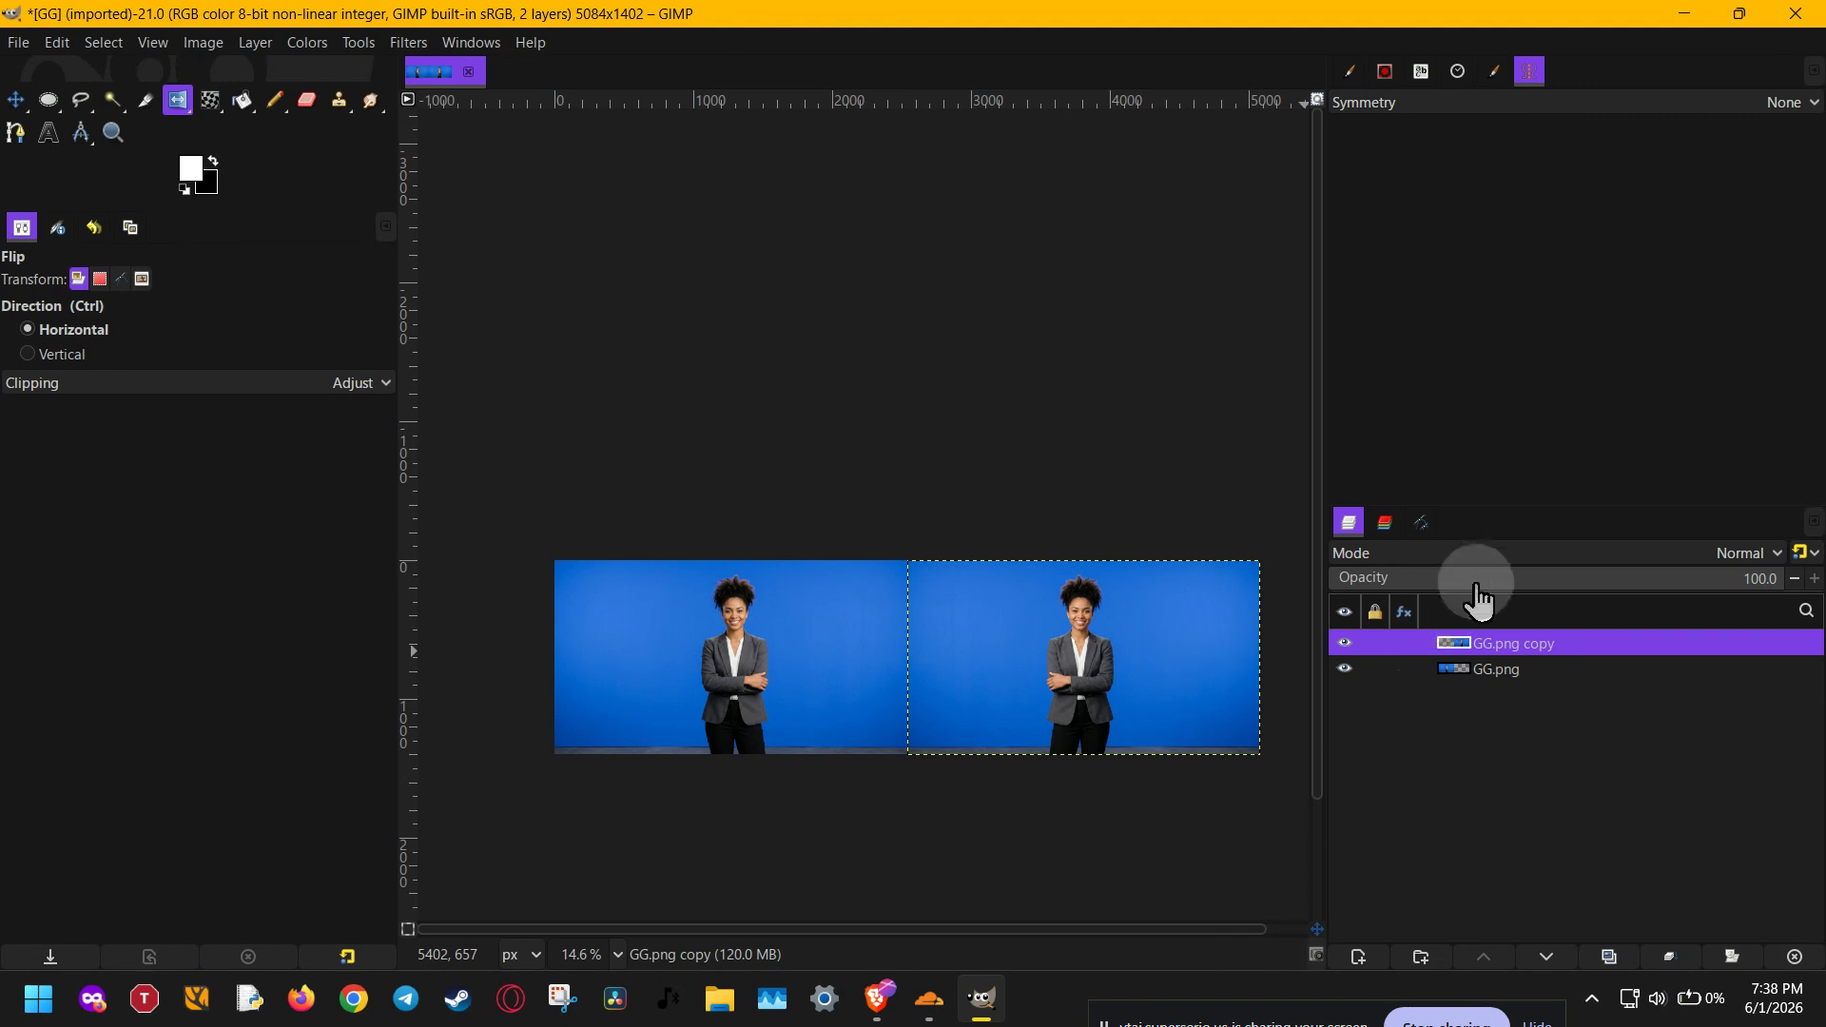
Add a white (full opacity) layer mask to the GG.png copy layer.
right_click(1561, 652)
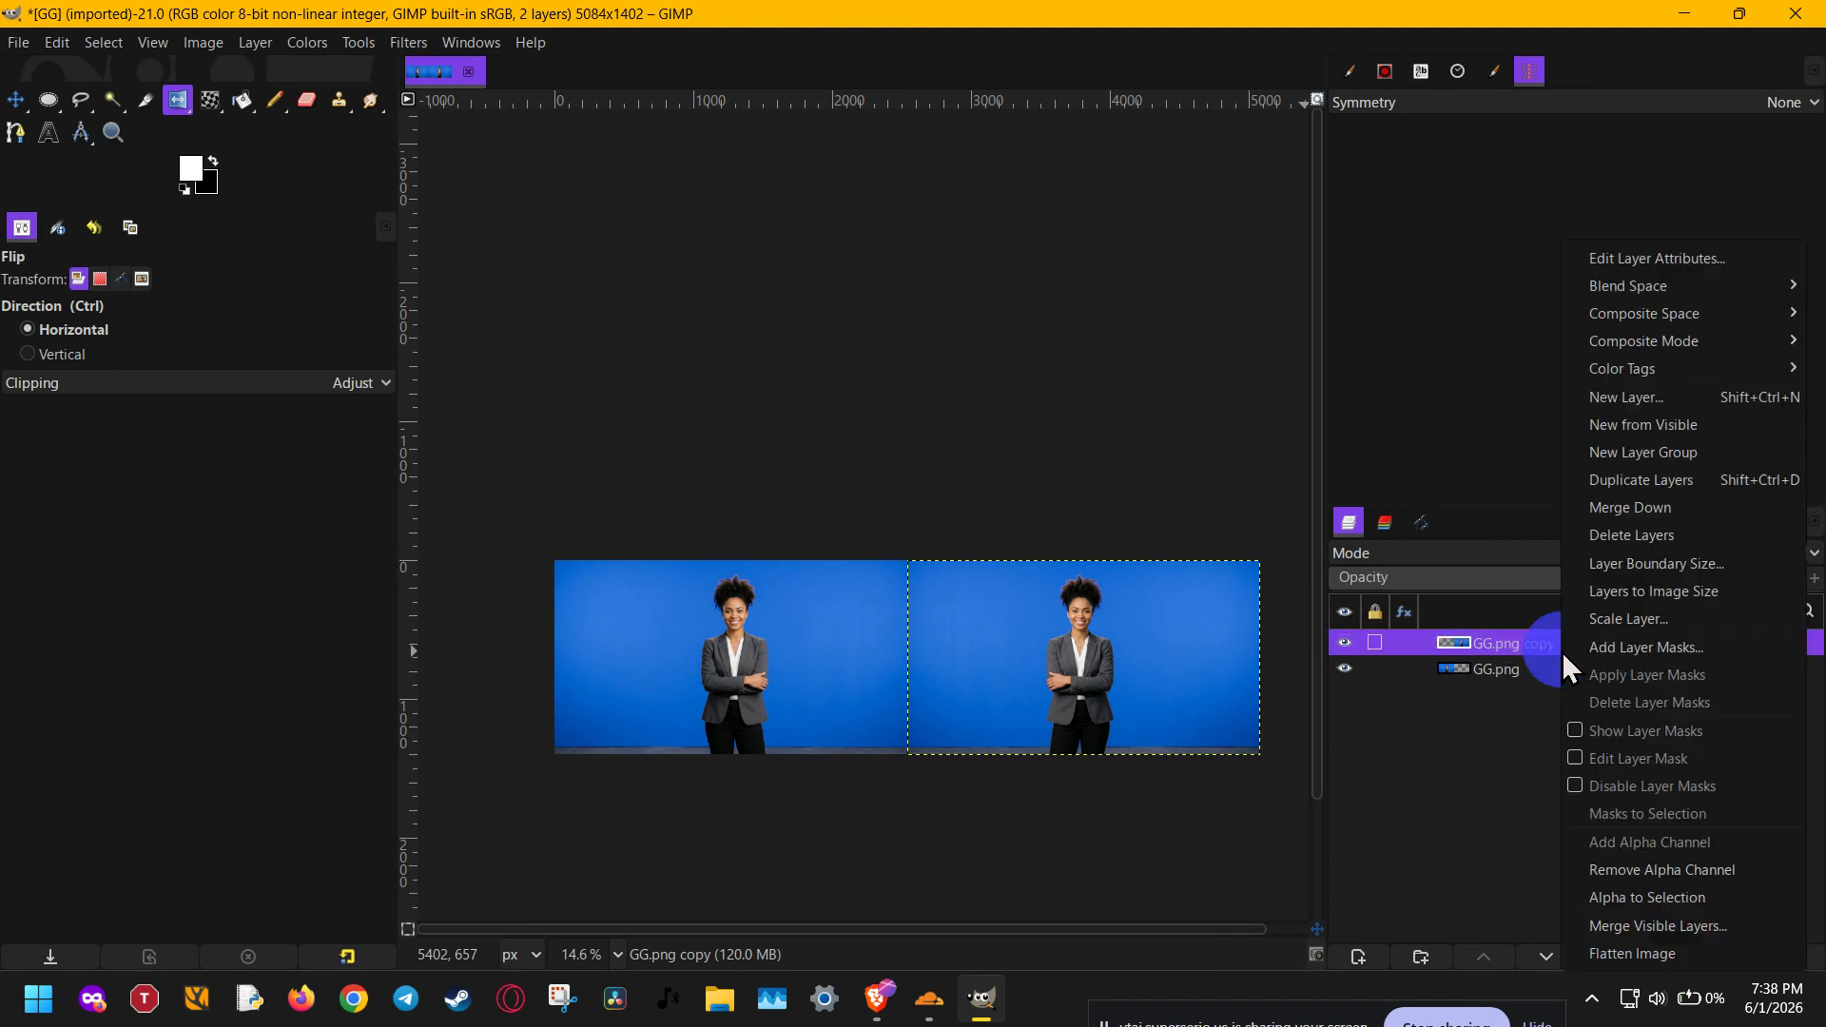
click(1618, 660)
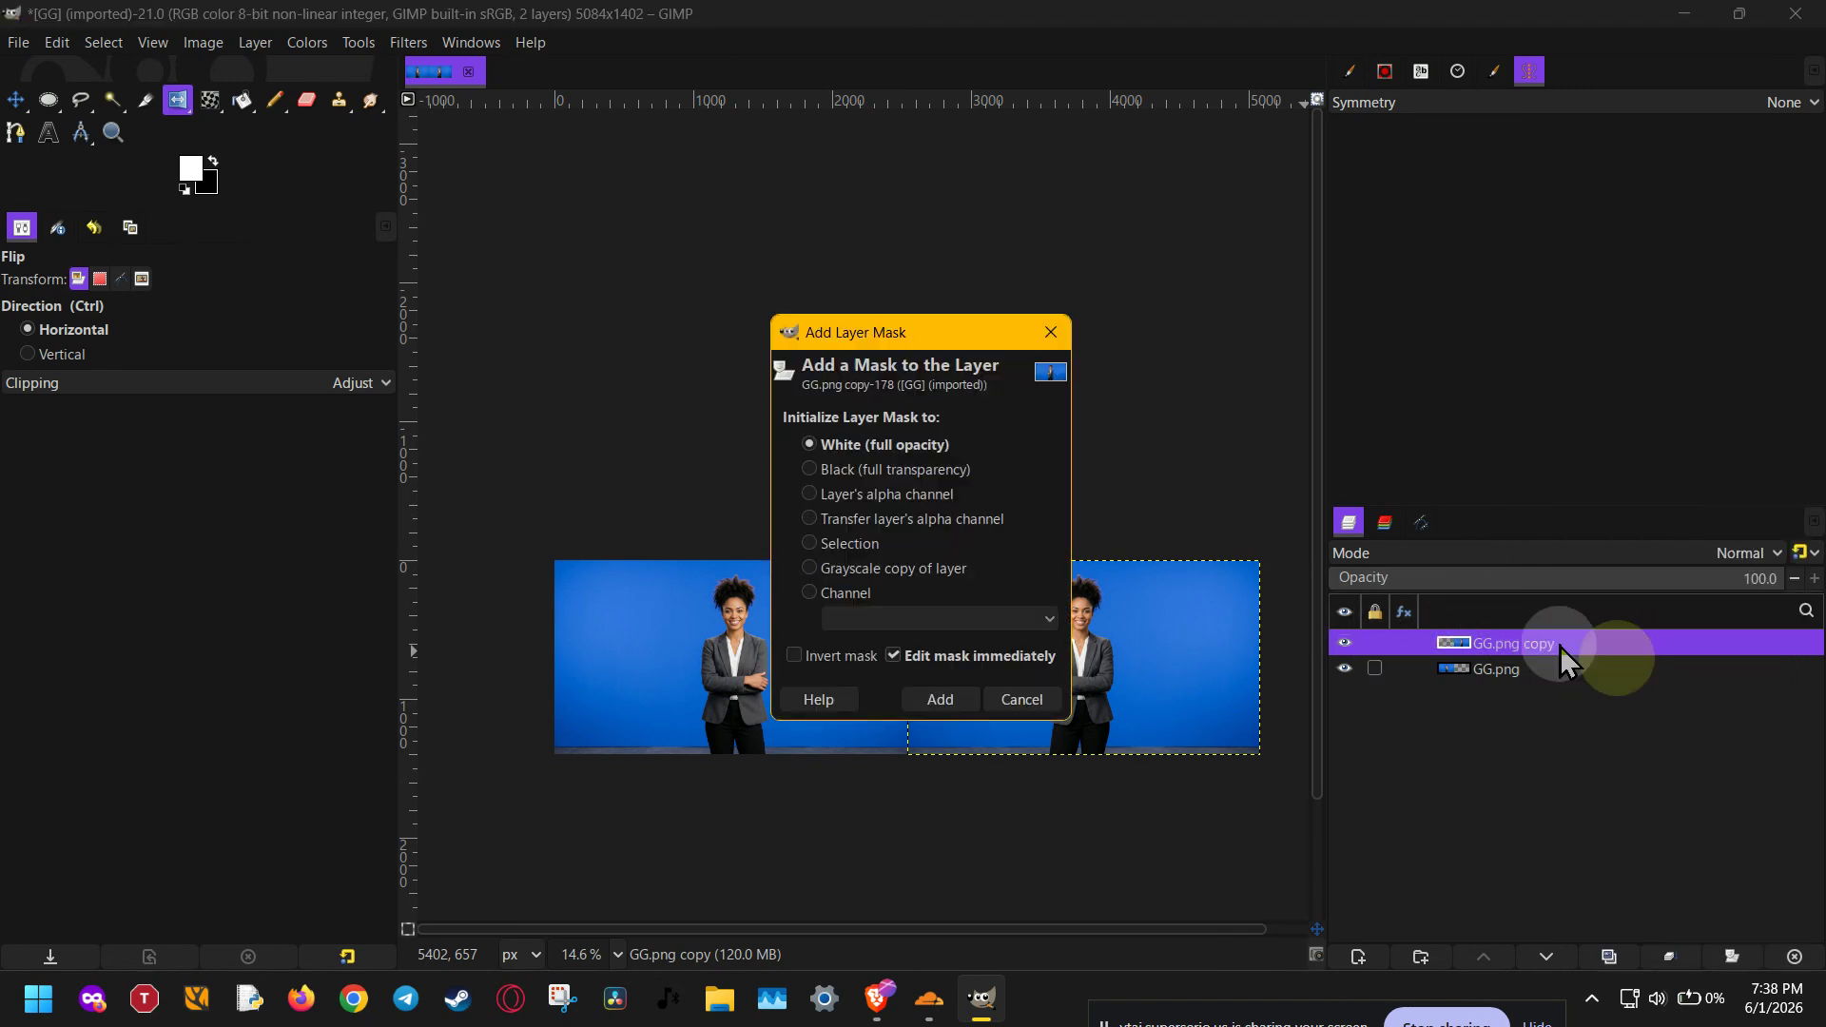
click(964, 697)
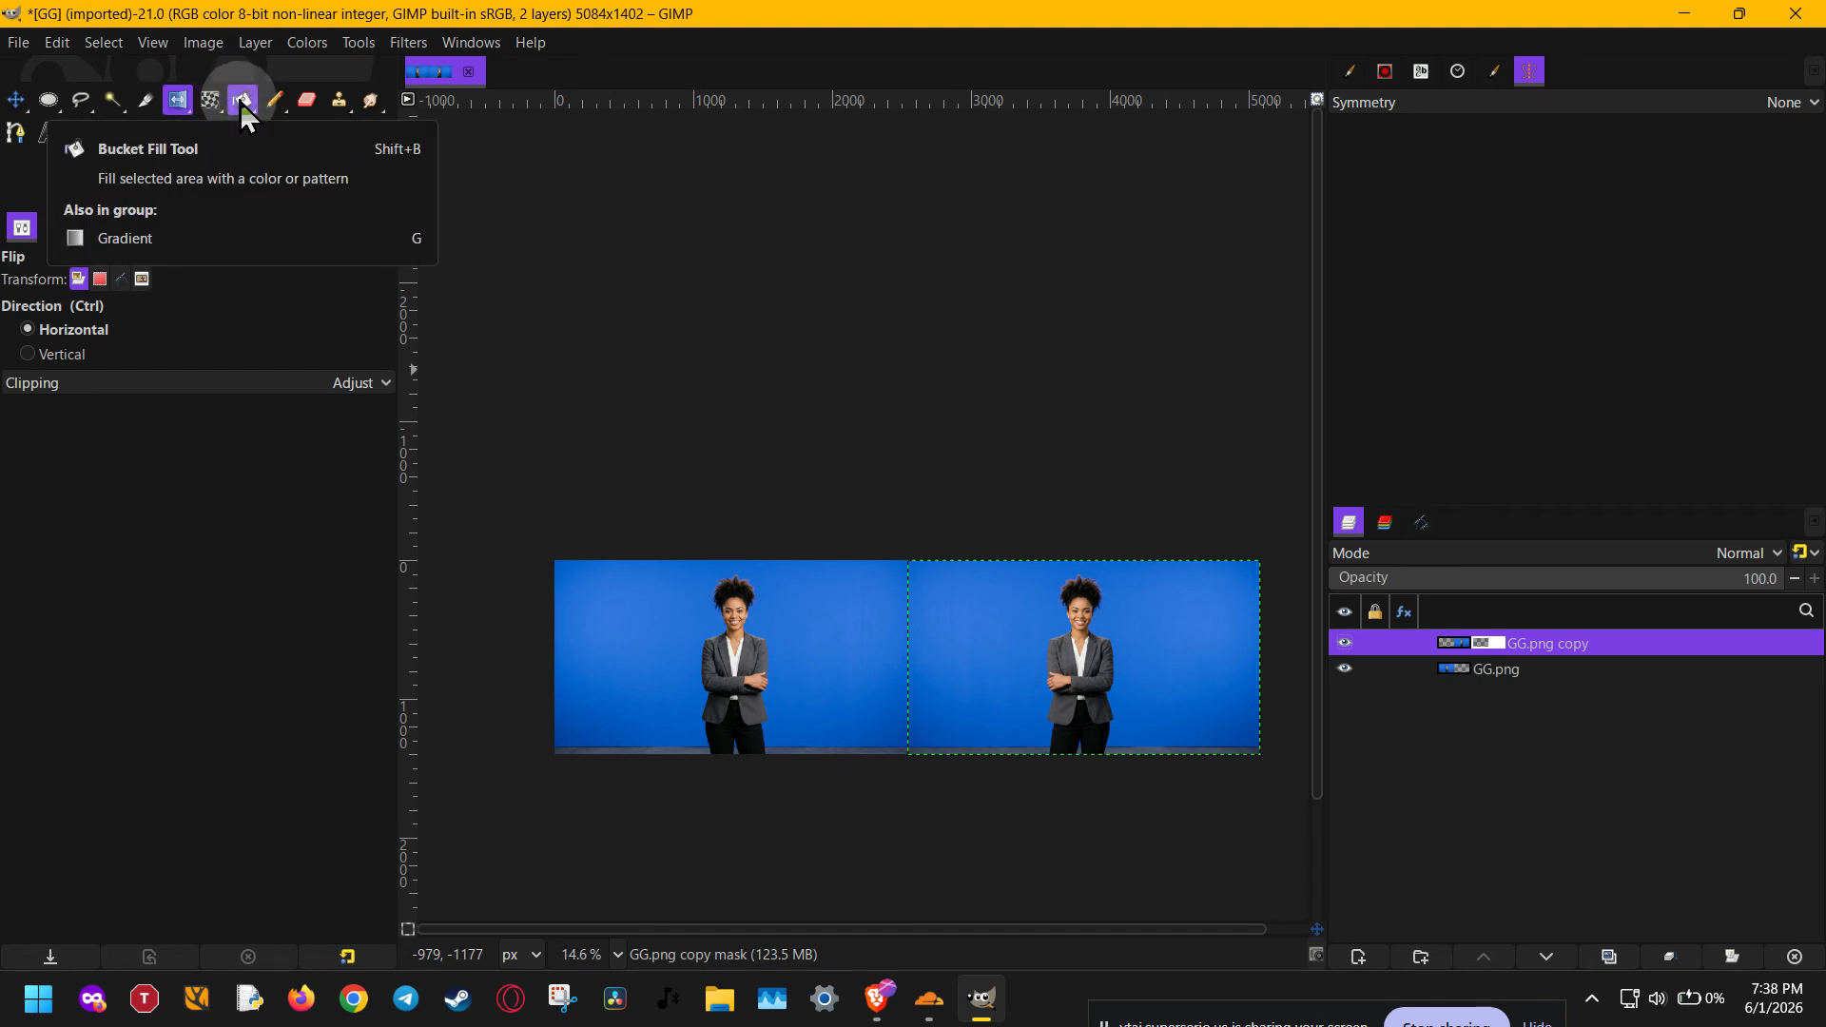
Swap the colors to a black foreground and draw a linear FG to BG gradient on the copy's layer mask.
key(g)
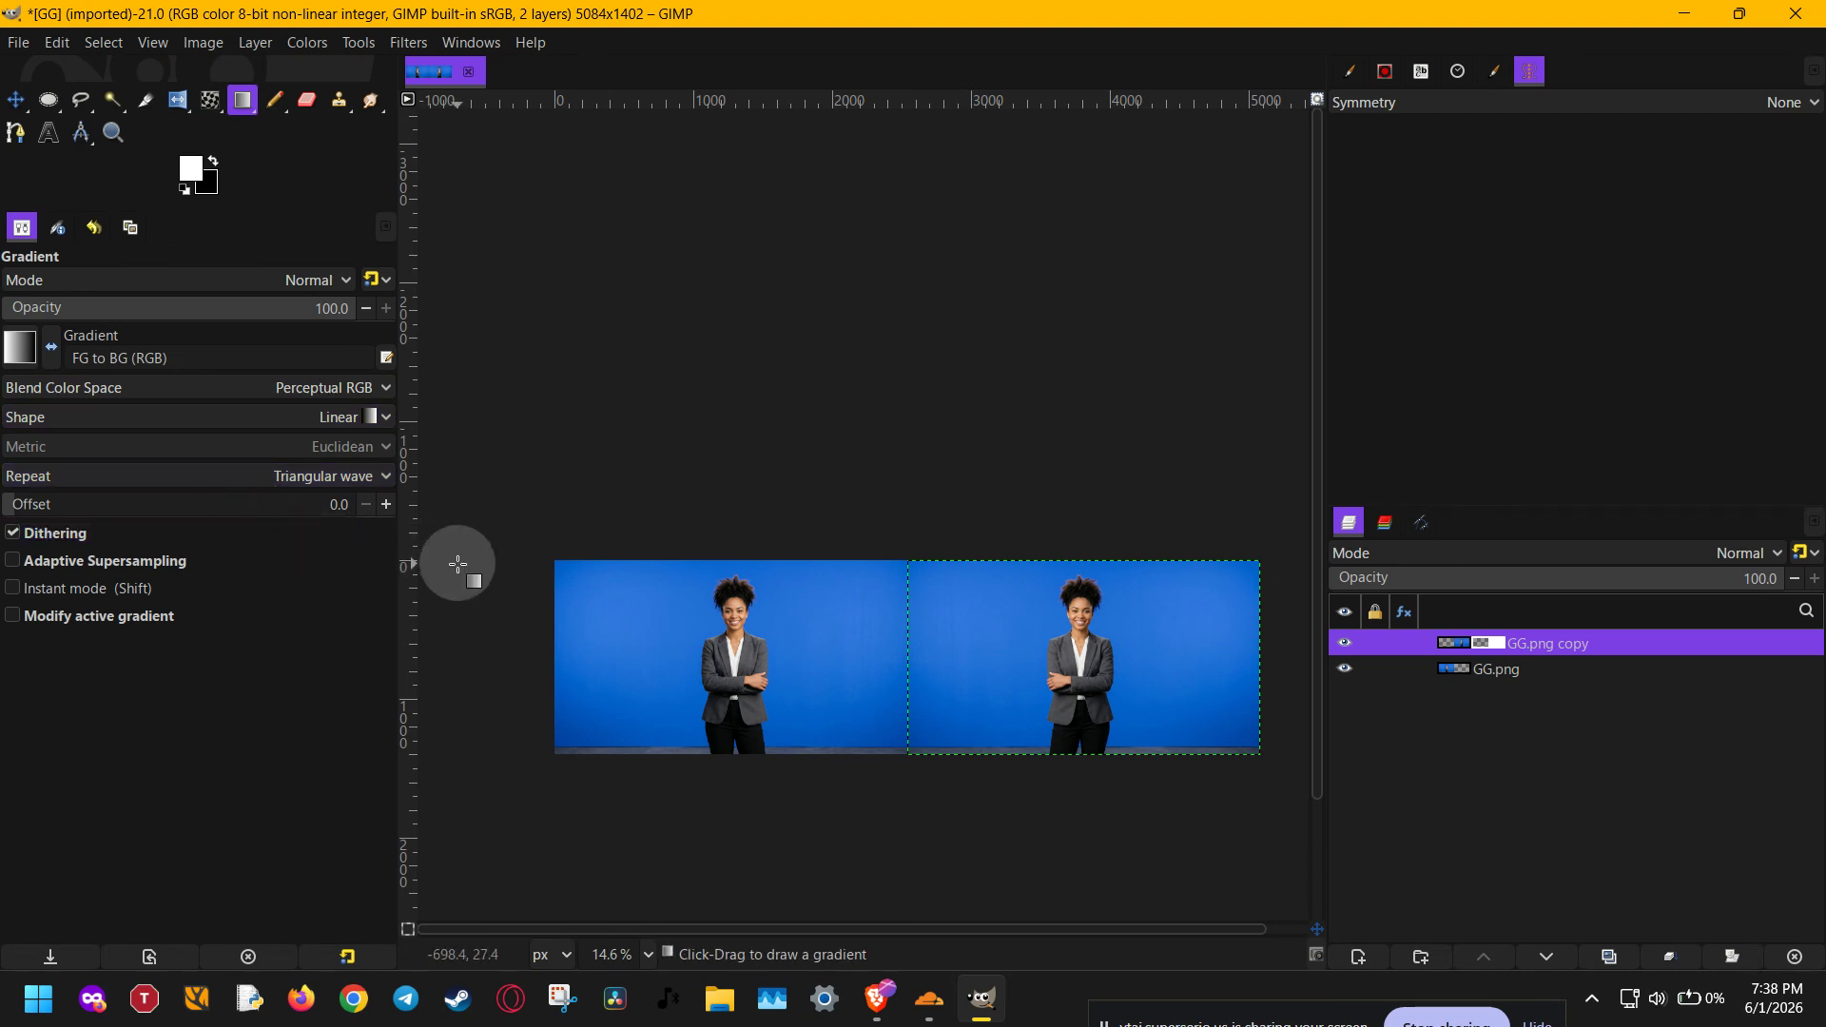
key(x)
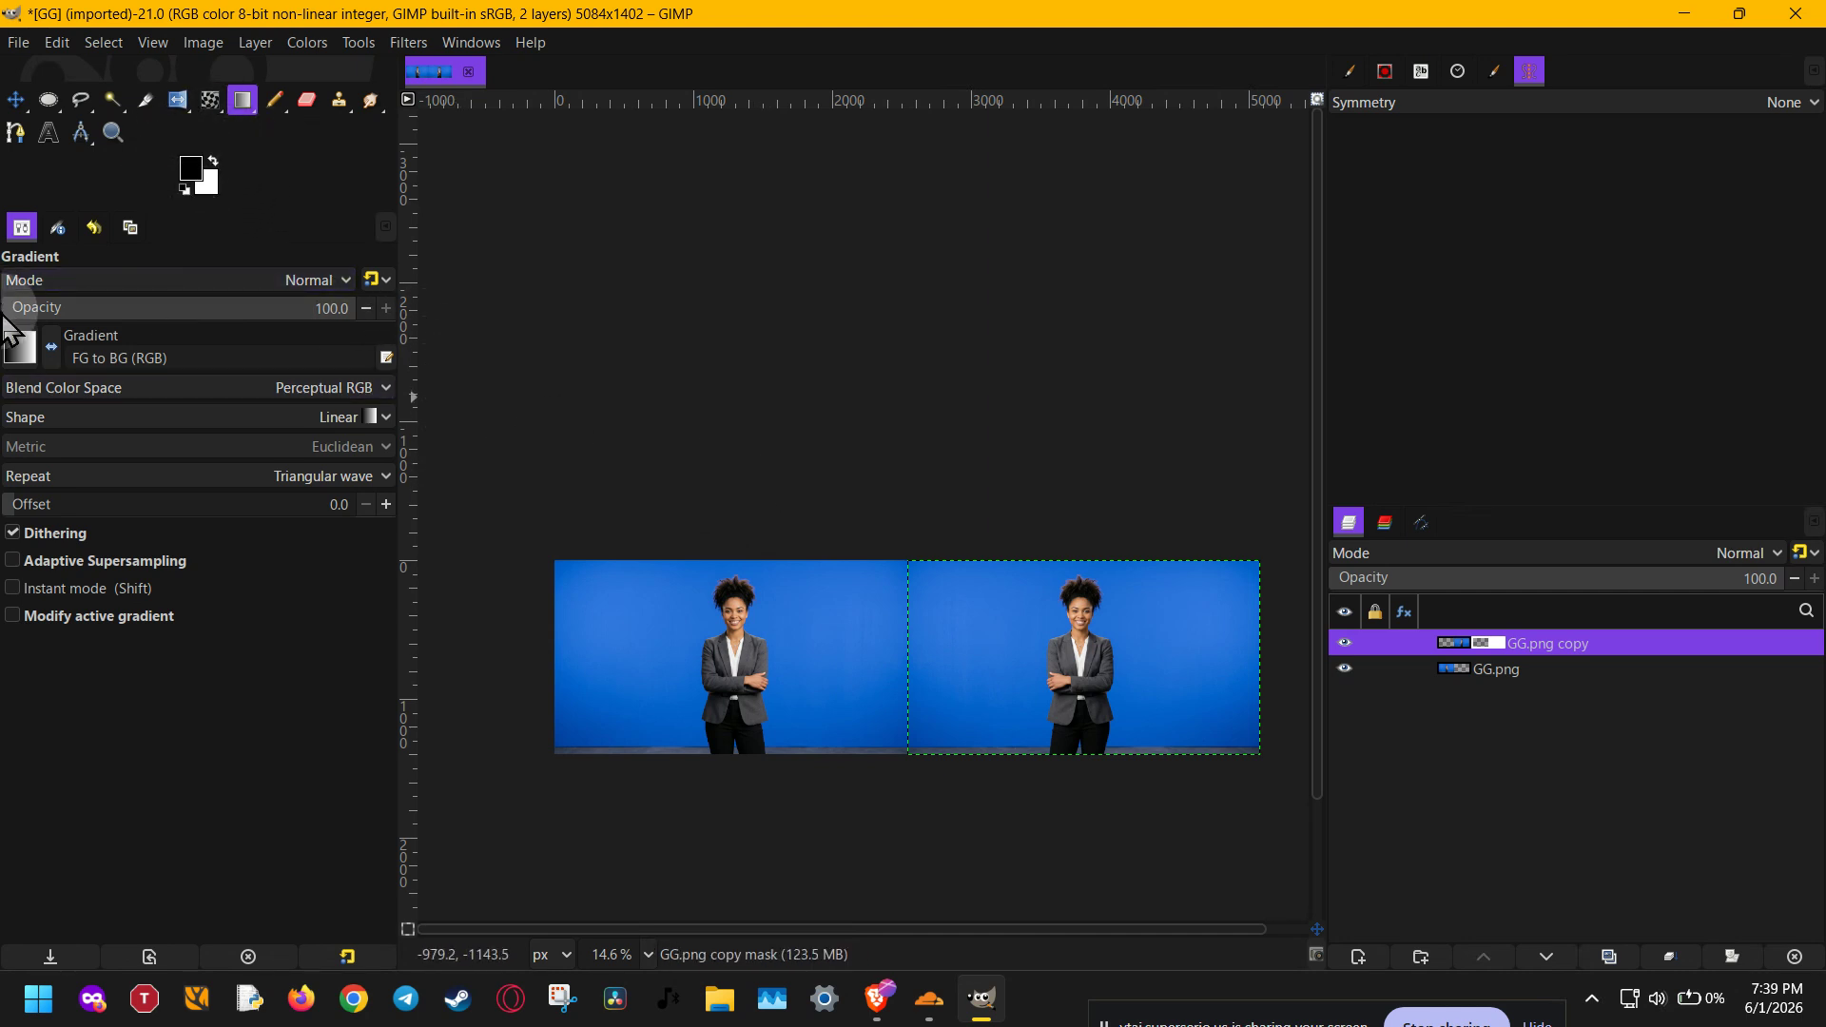
drag(173, 361, 73, 356)
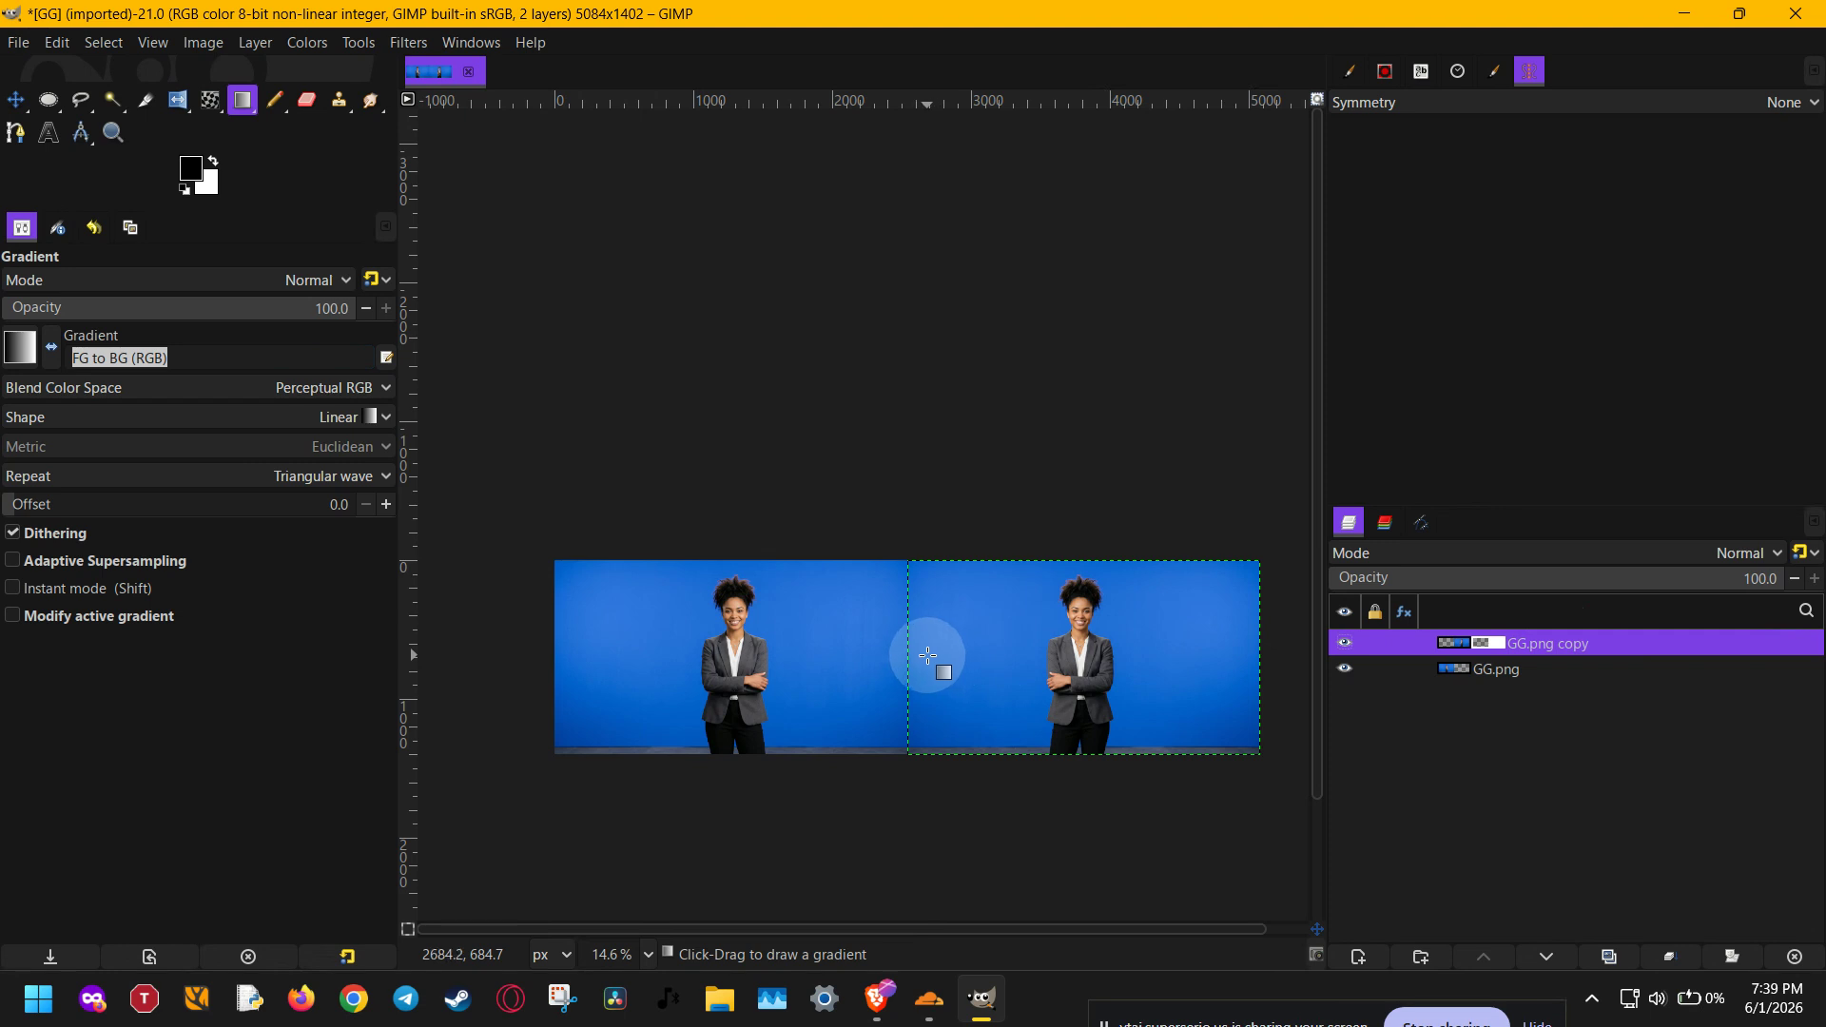
drag(939, 656, 982, 693)
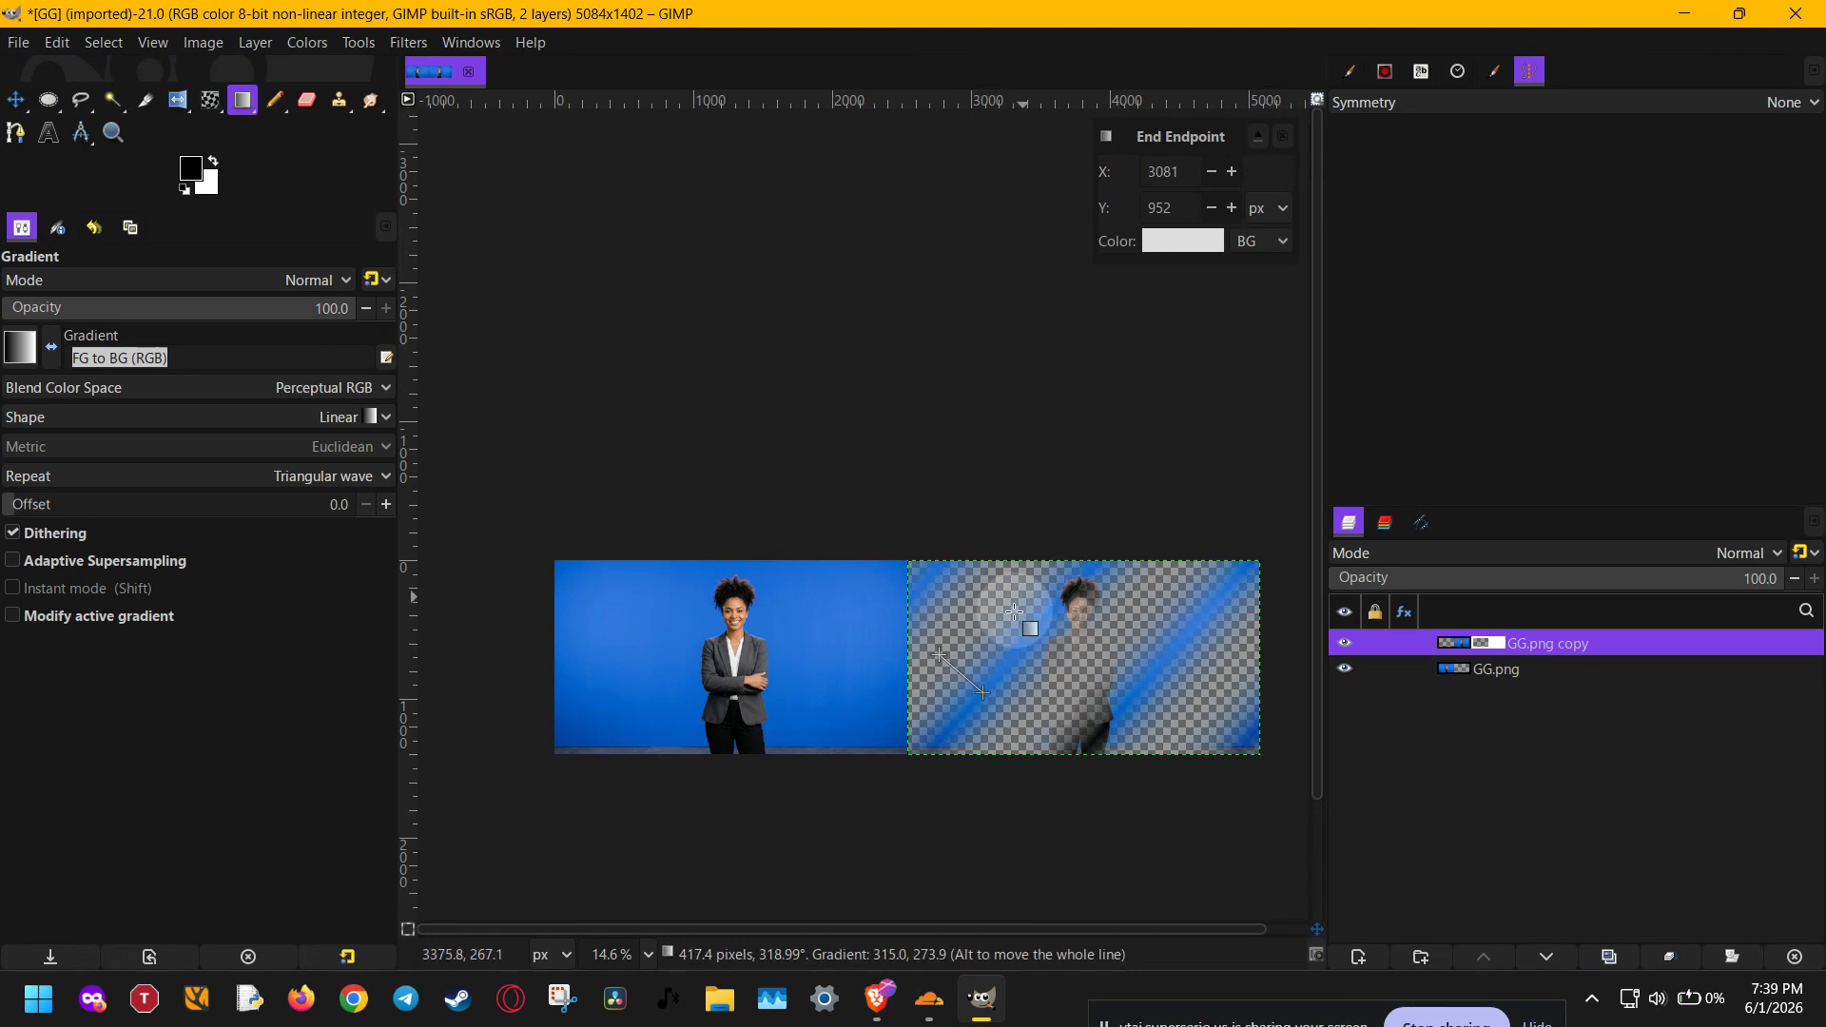
Reposition the mask gradient to start at about X 5875, Y 870 and end at about X 2547, Y 883 along the seam.
drag(938, 655, 1264, 675)
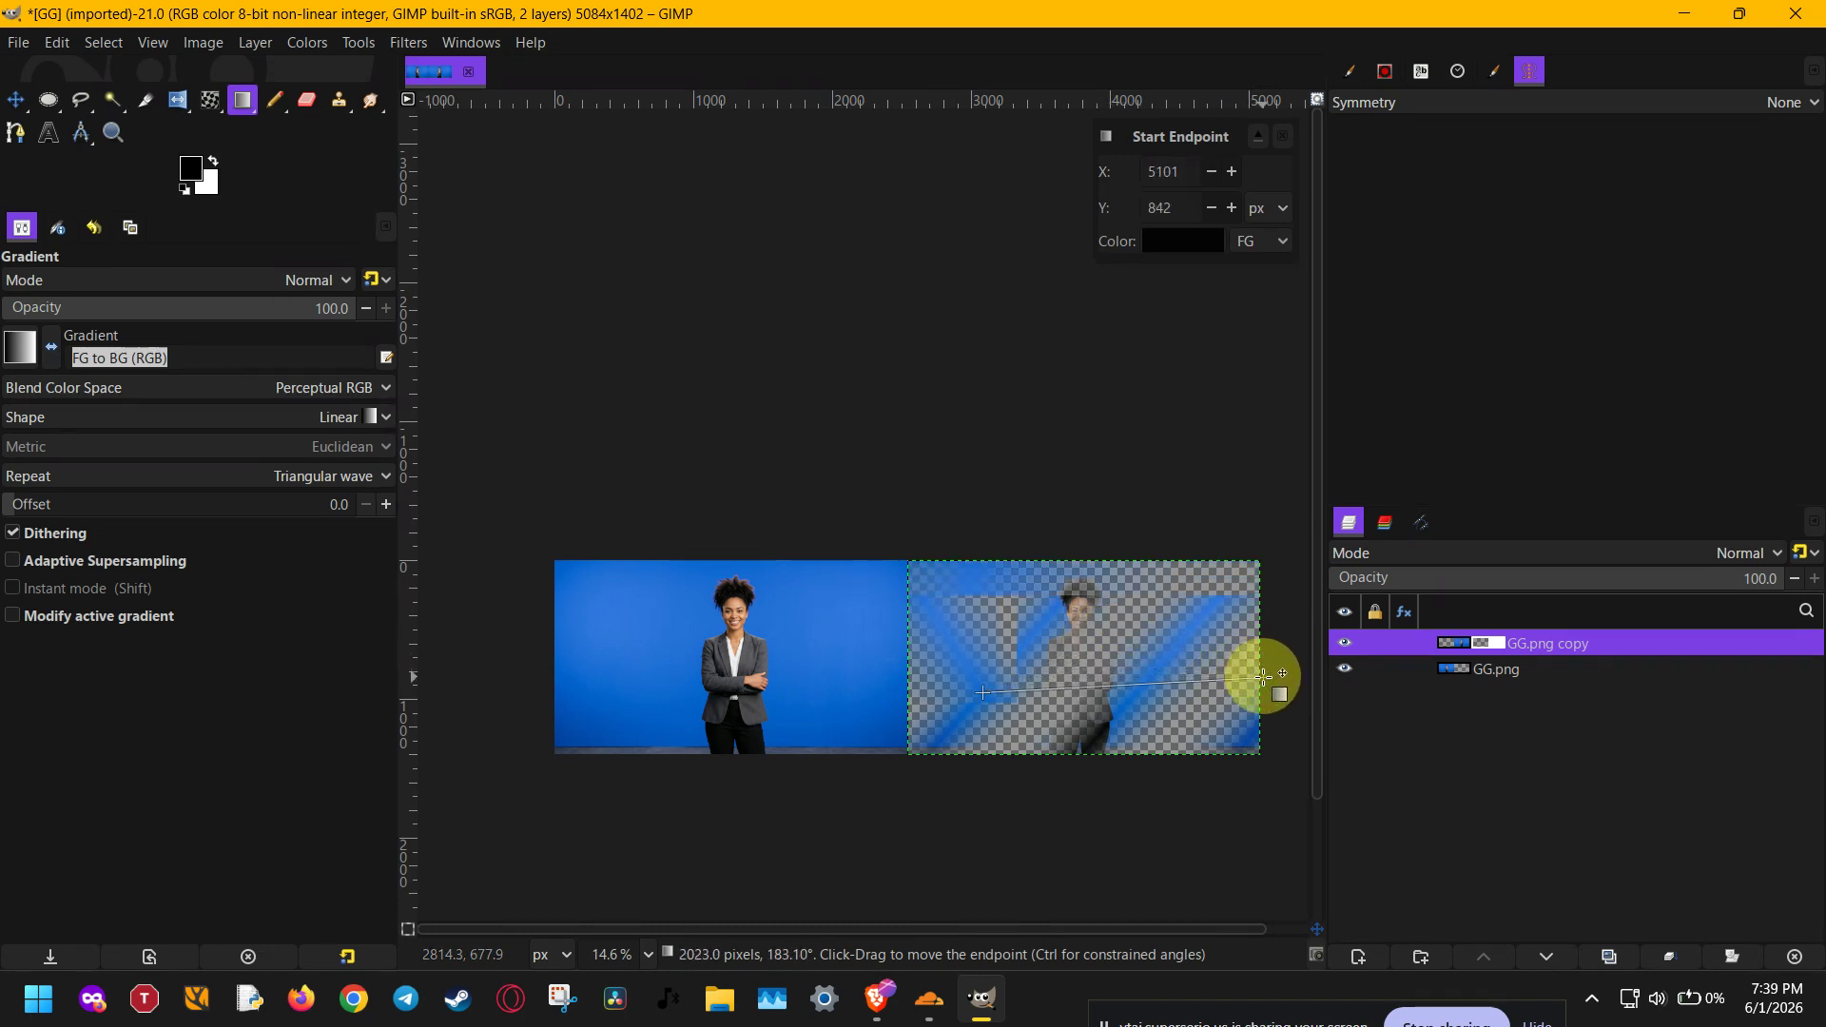
drag(982, 692, 908, 681)
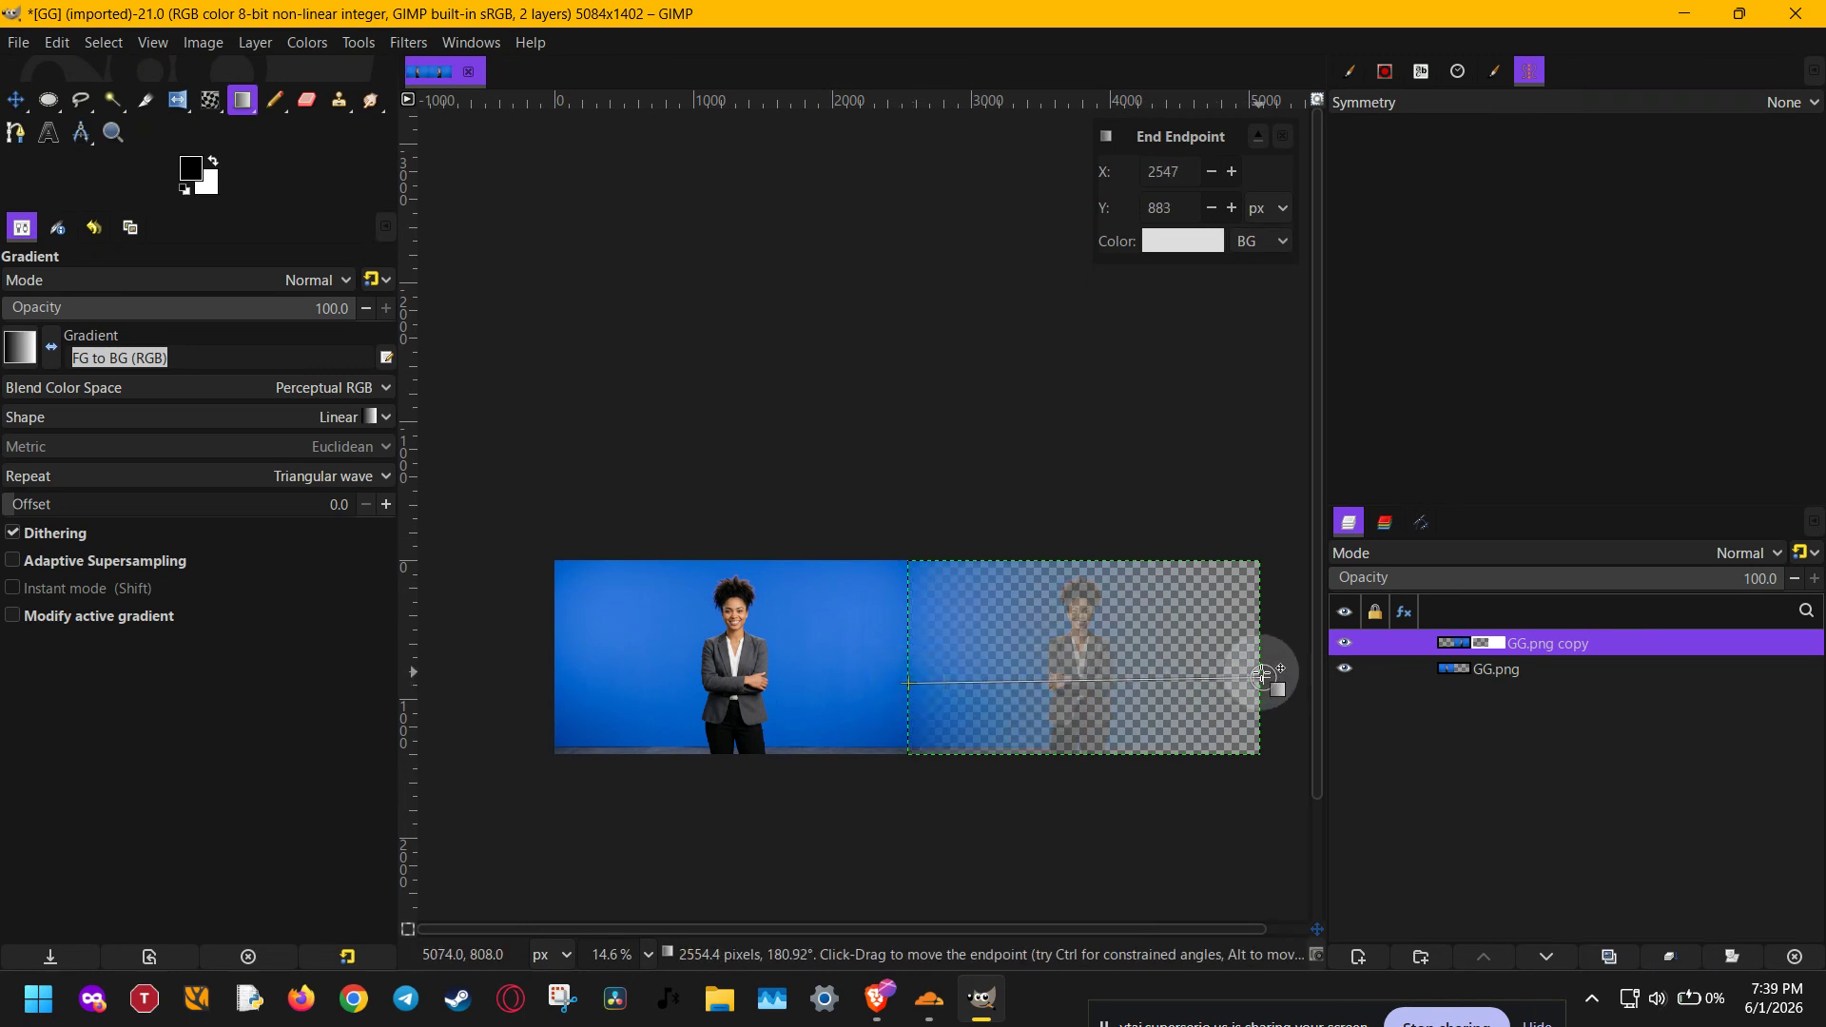
drag(1263, 675, 1352, 676)
scroll(961, 631, right, 3)
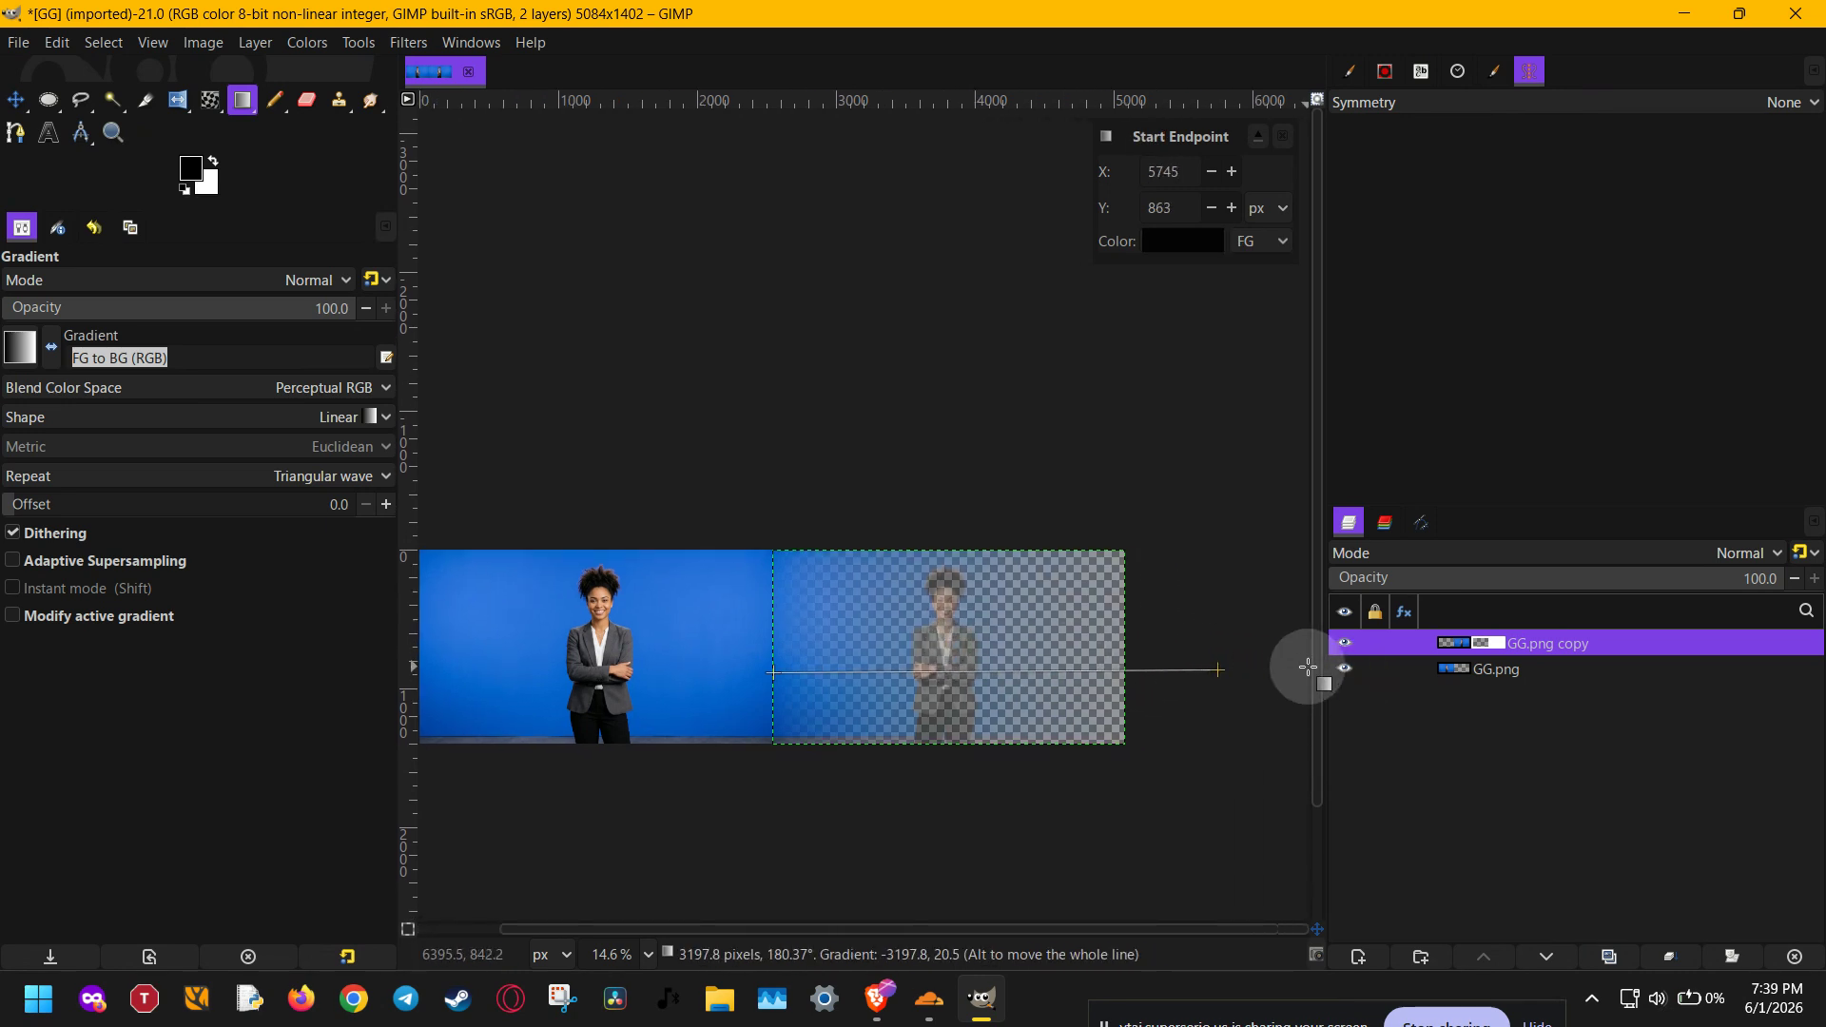
drag(1220, 671, 1234, 669)
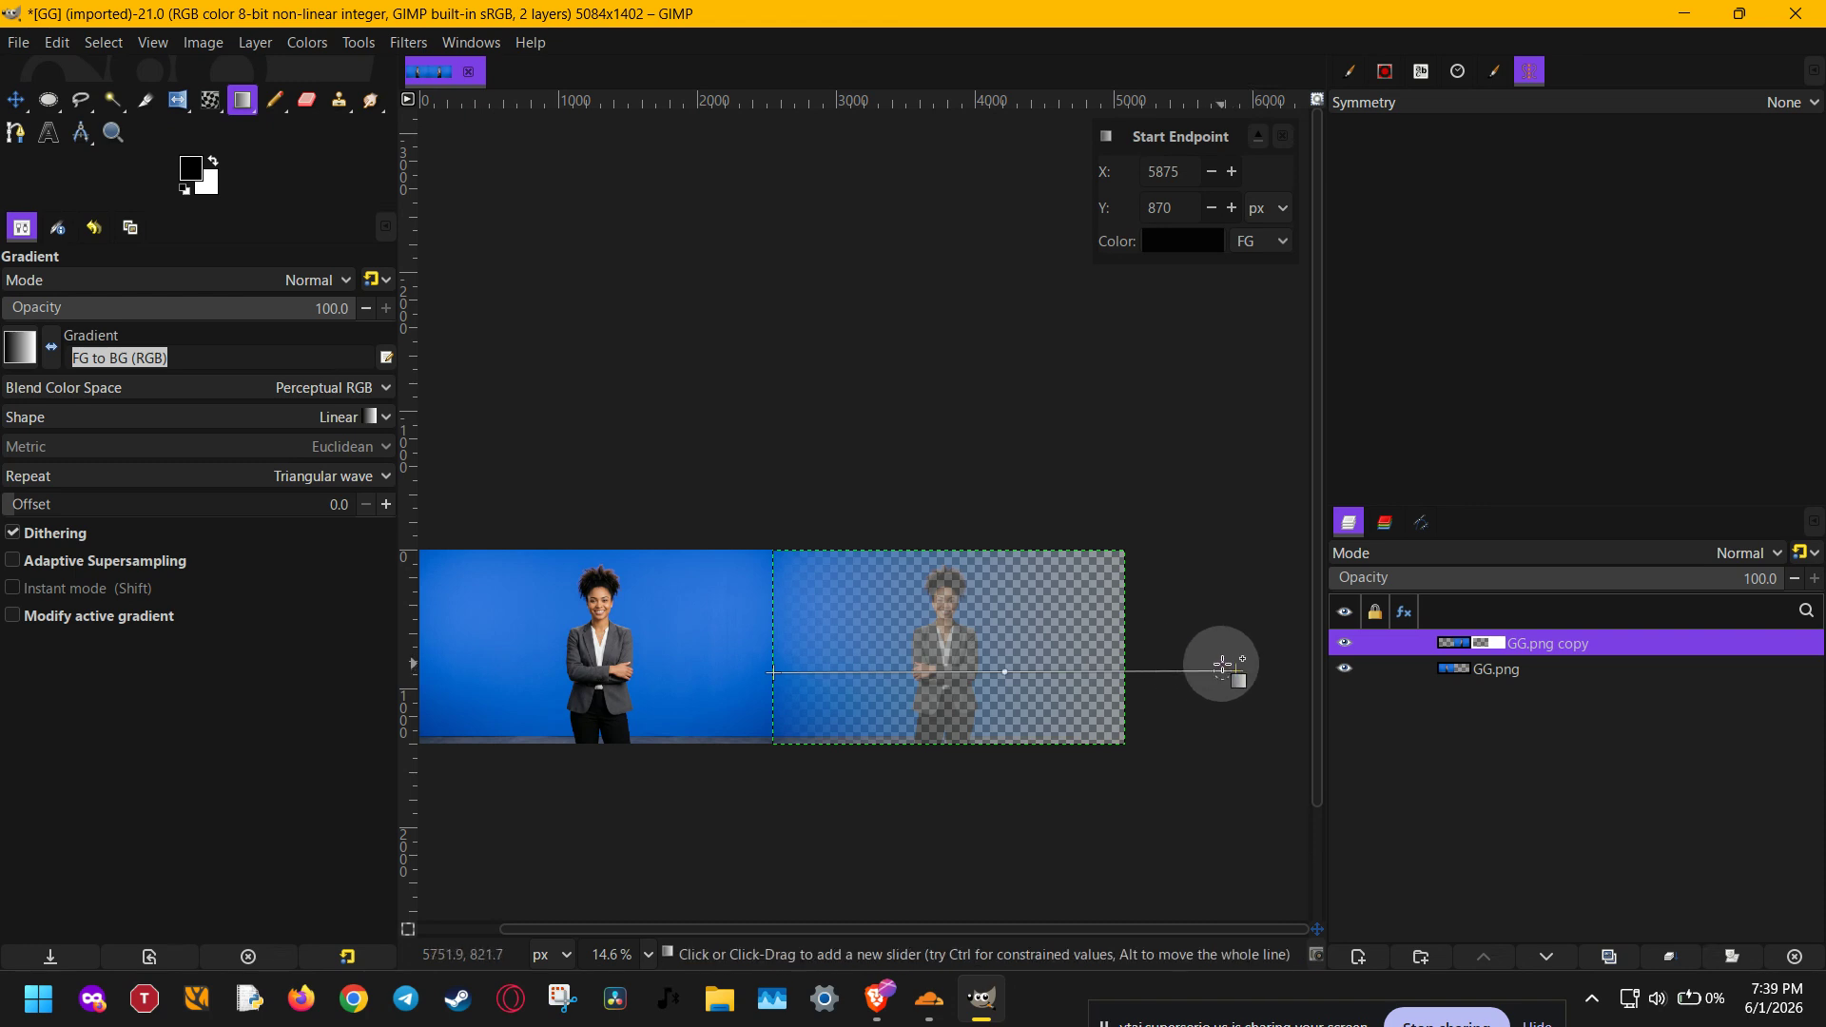
Add a new layer named border, filled with the black foreground color, and move it beneath the GG.png layer.
click(1359, 955)
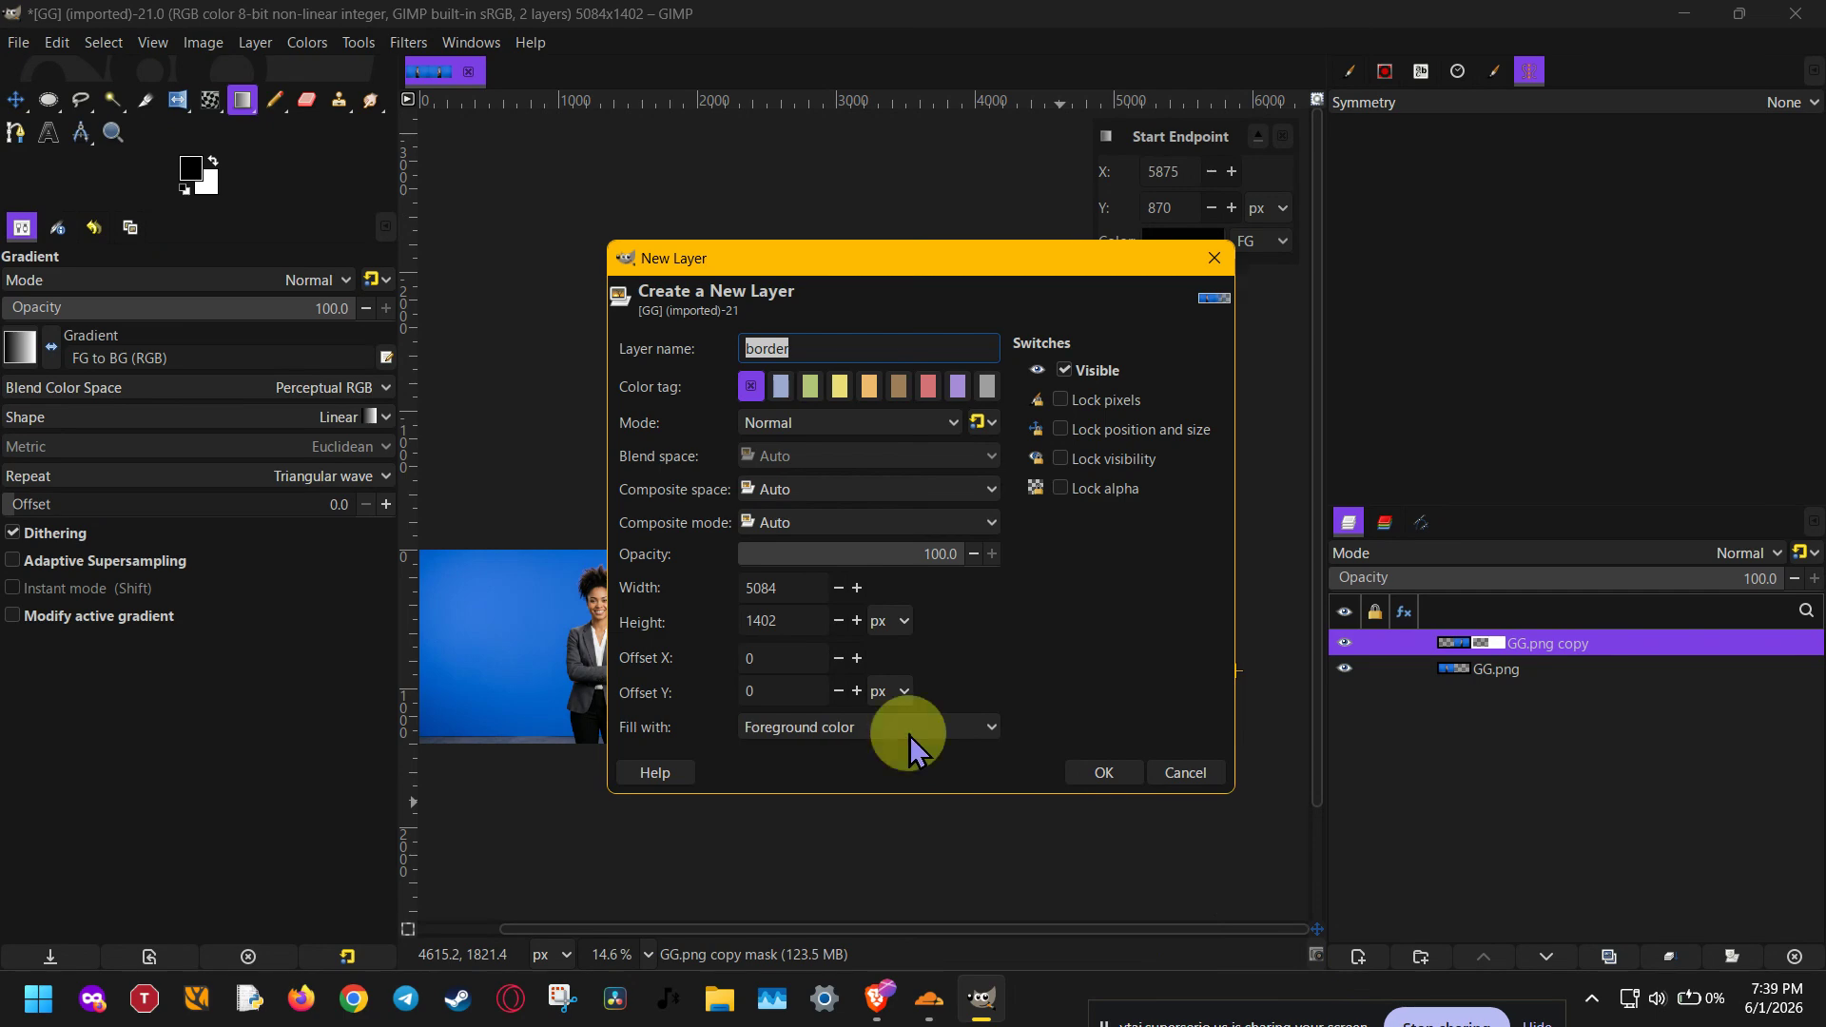
click(908, 732)
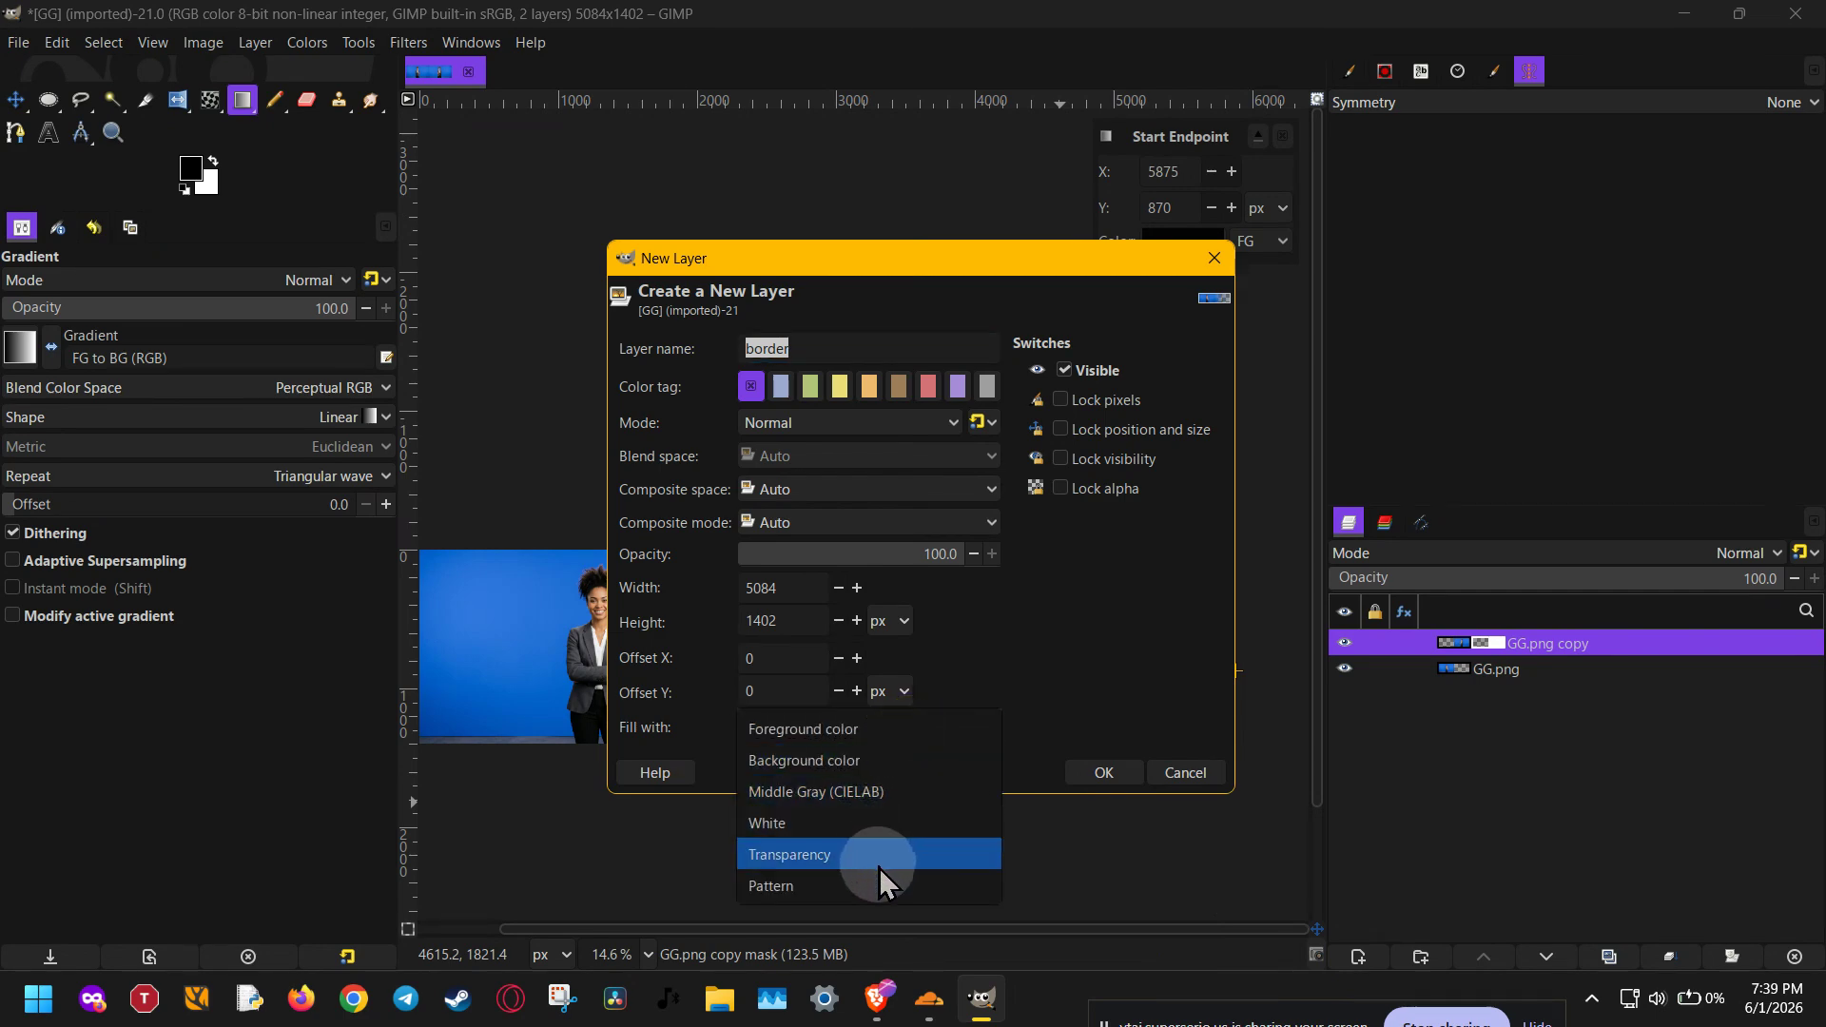
click(894, 761)
click(1101, 772)
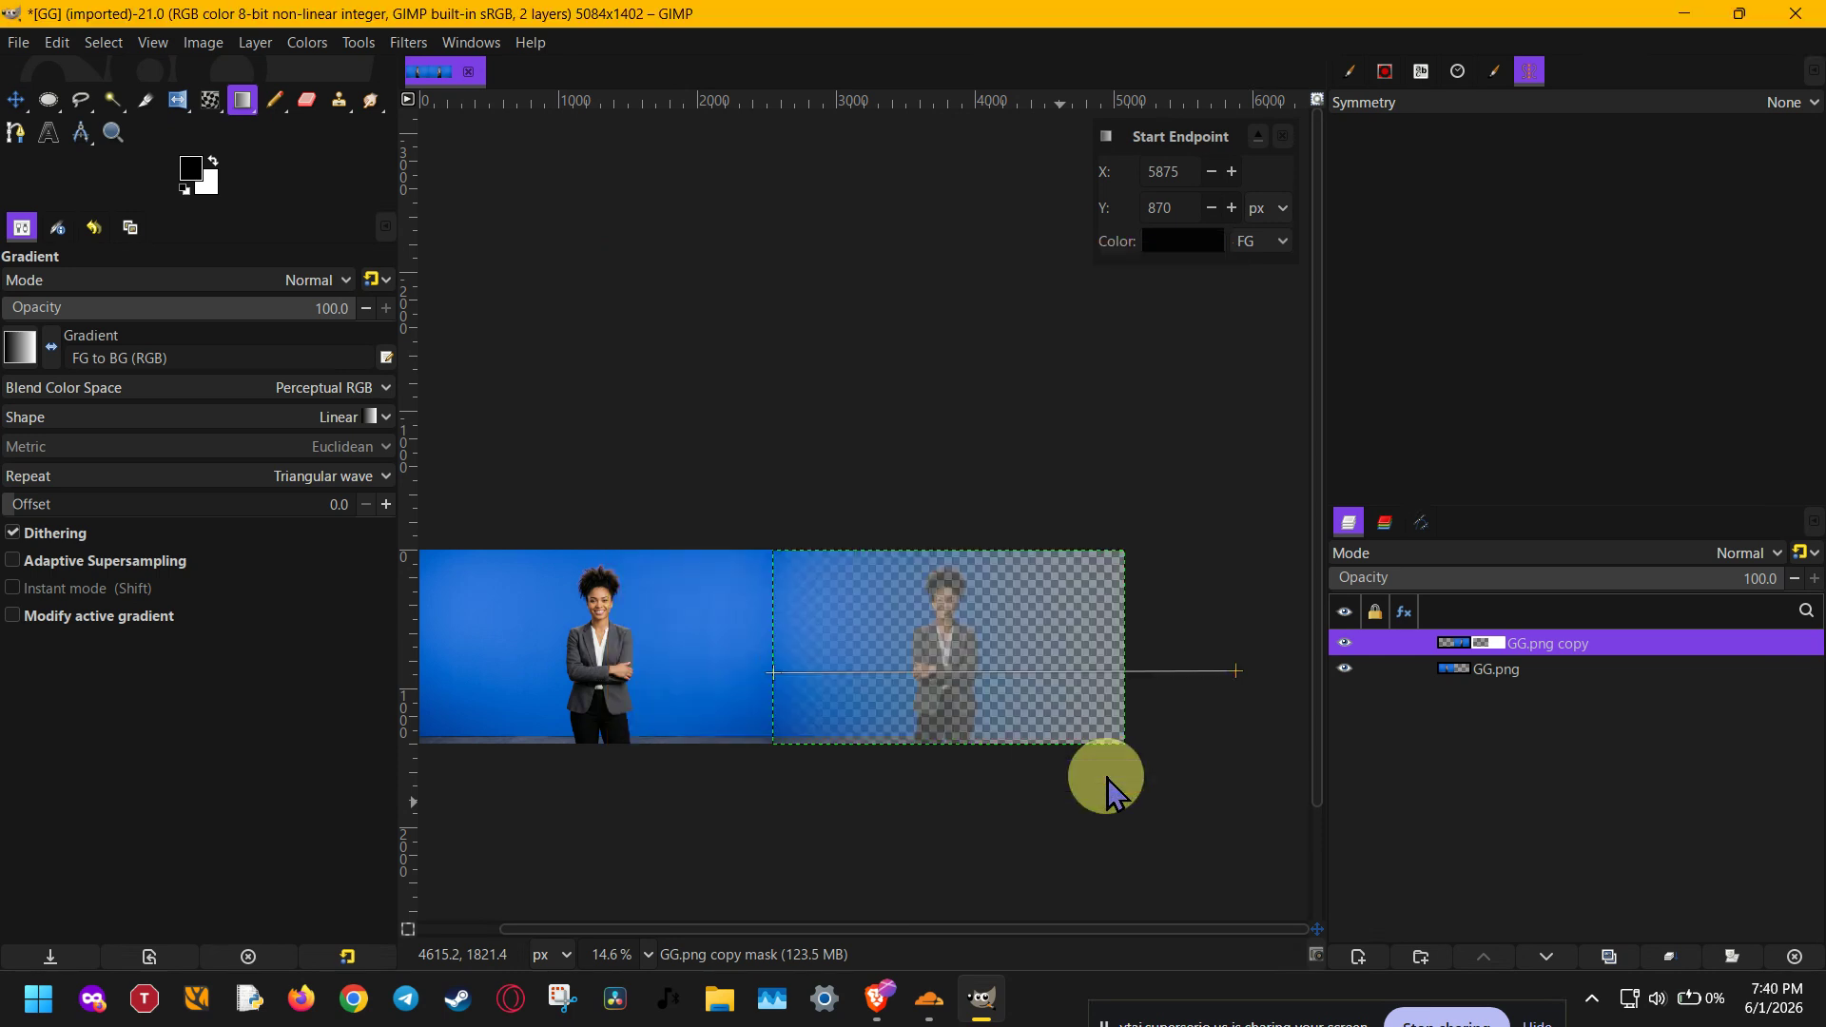
drag(1488, 642, 1489, 718)
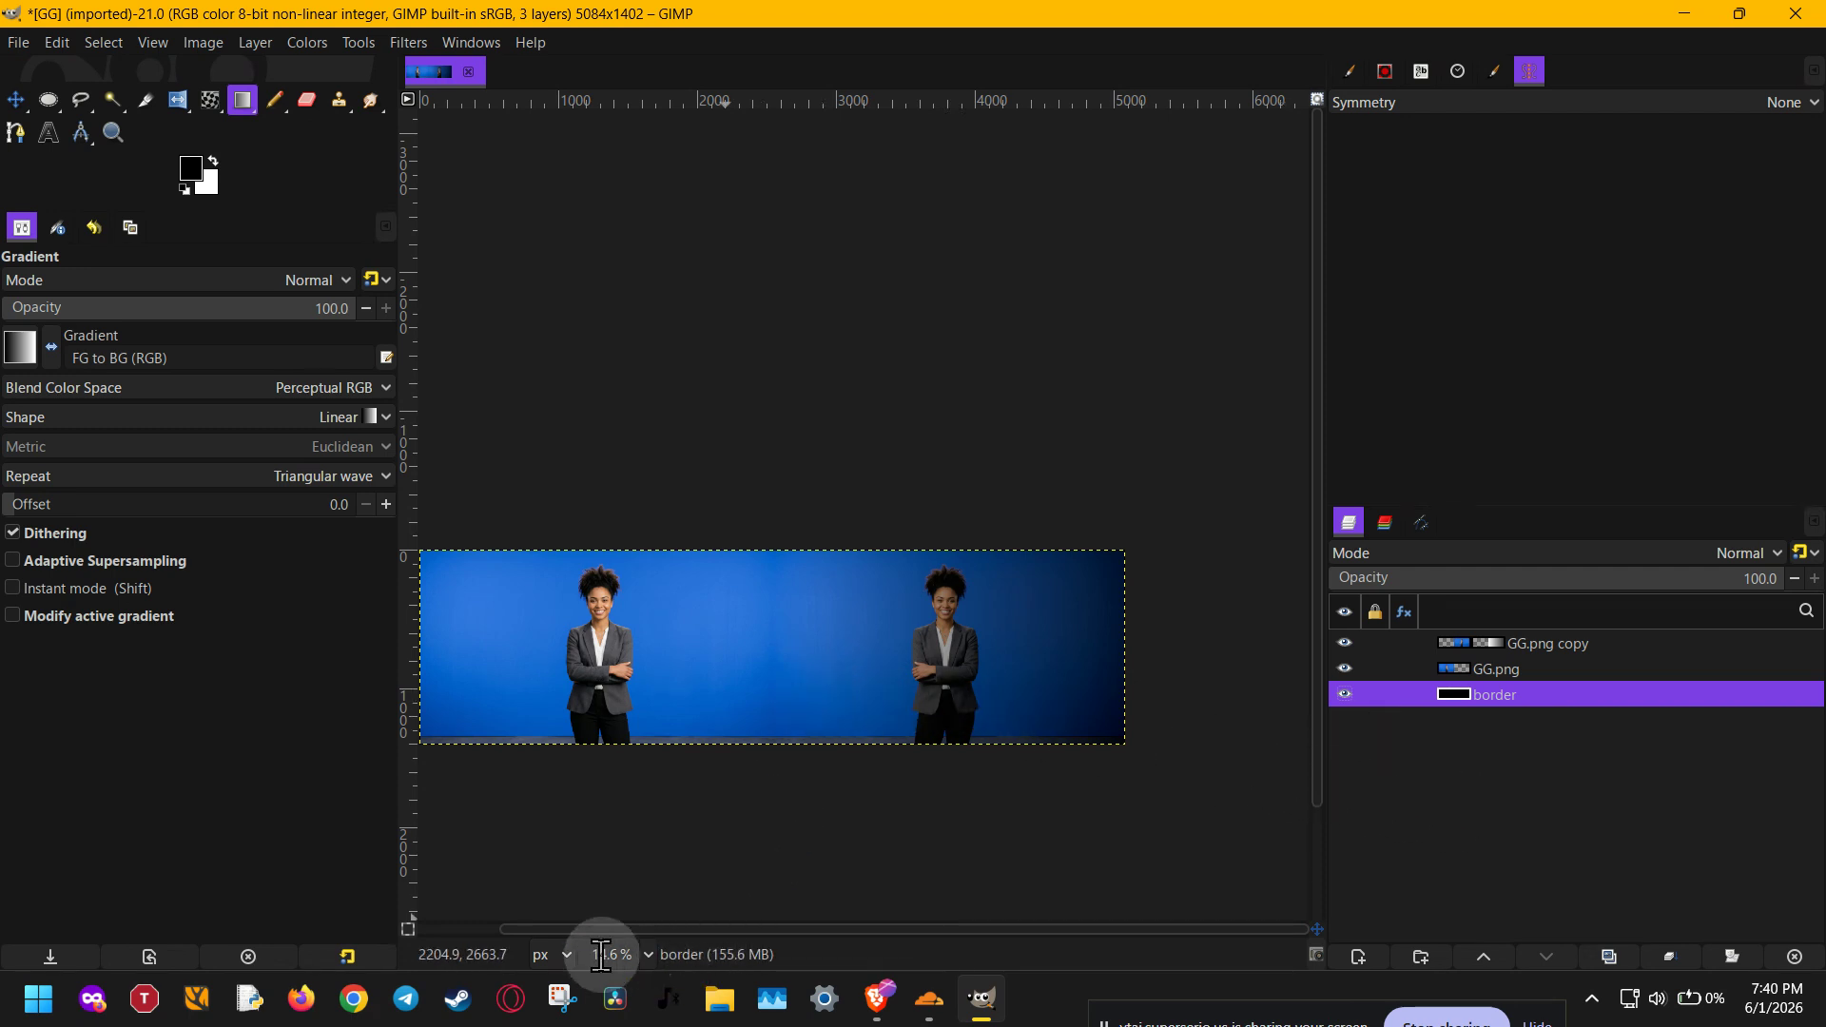
Hide the GG.png copy and GG.png layers to isolate the black border layer.
scroll(618, 957, up, 4)
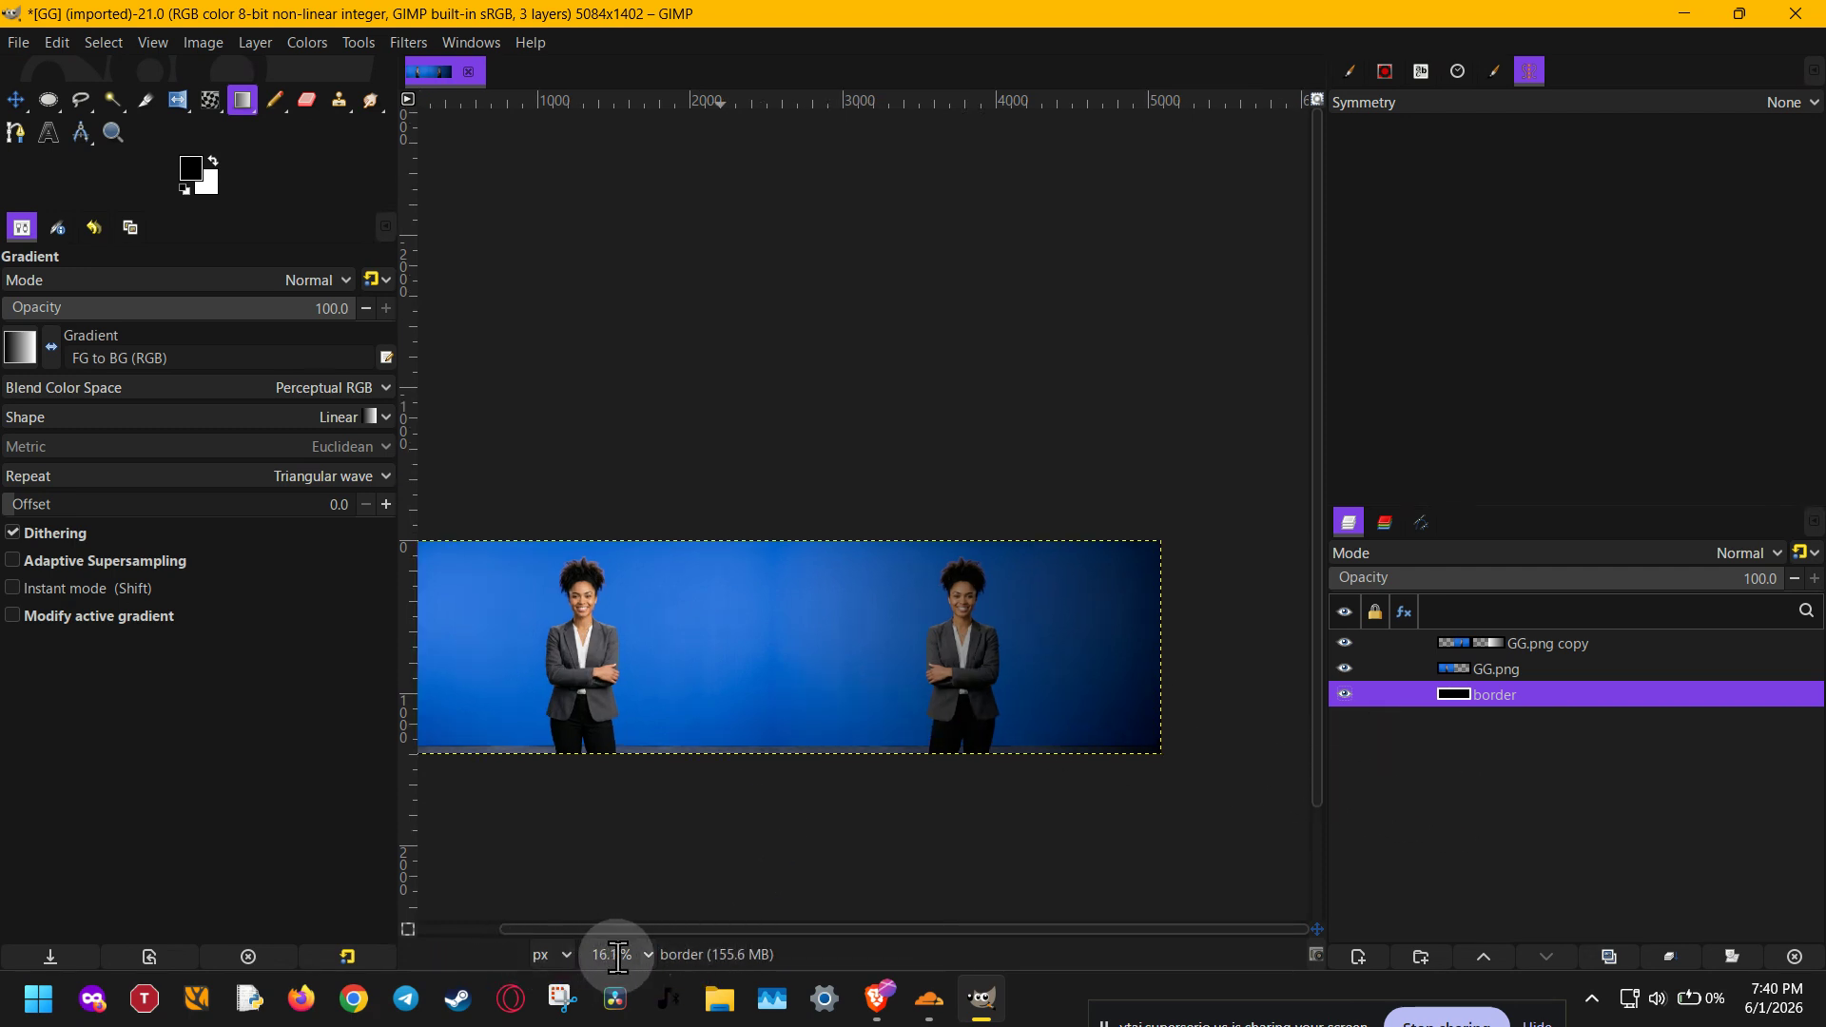
scroll(618, 956, down, 1)
scroll(618, 957, down, 1)
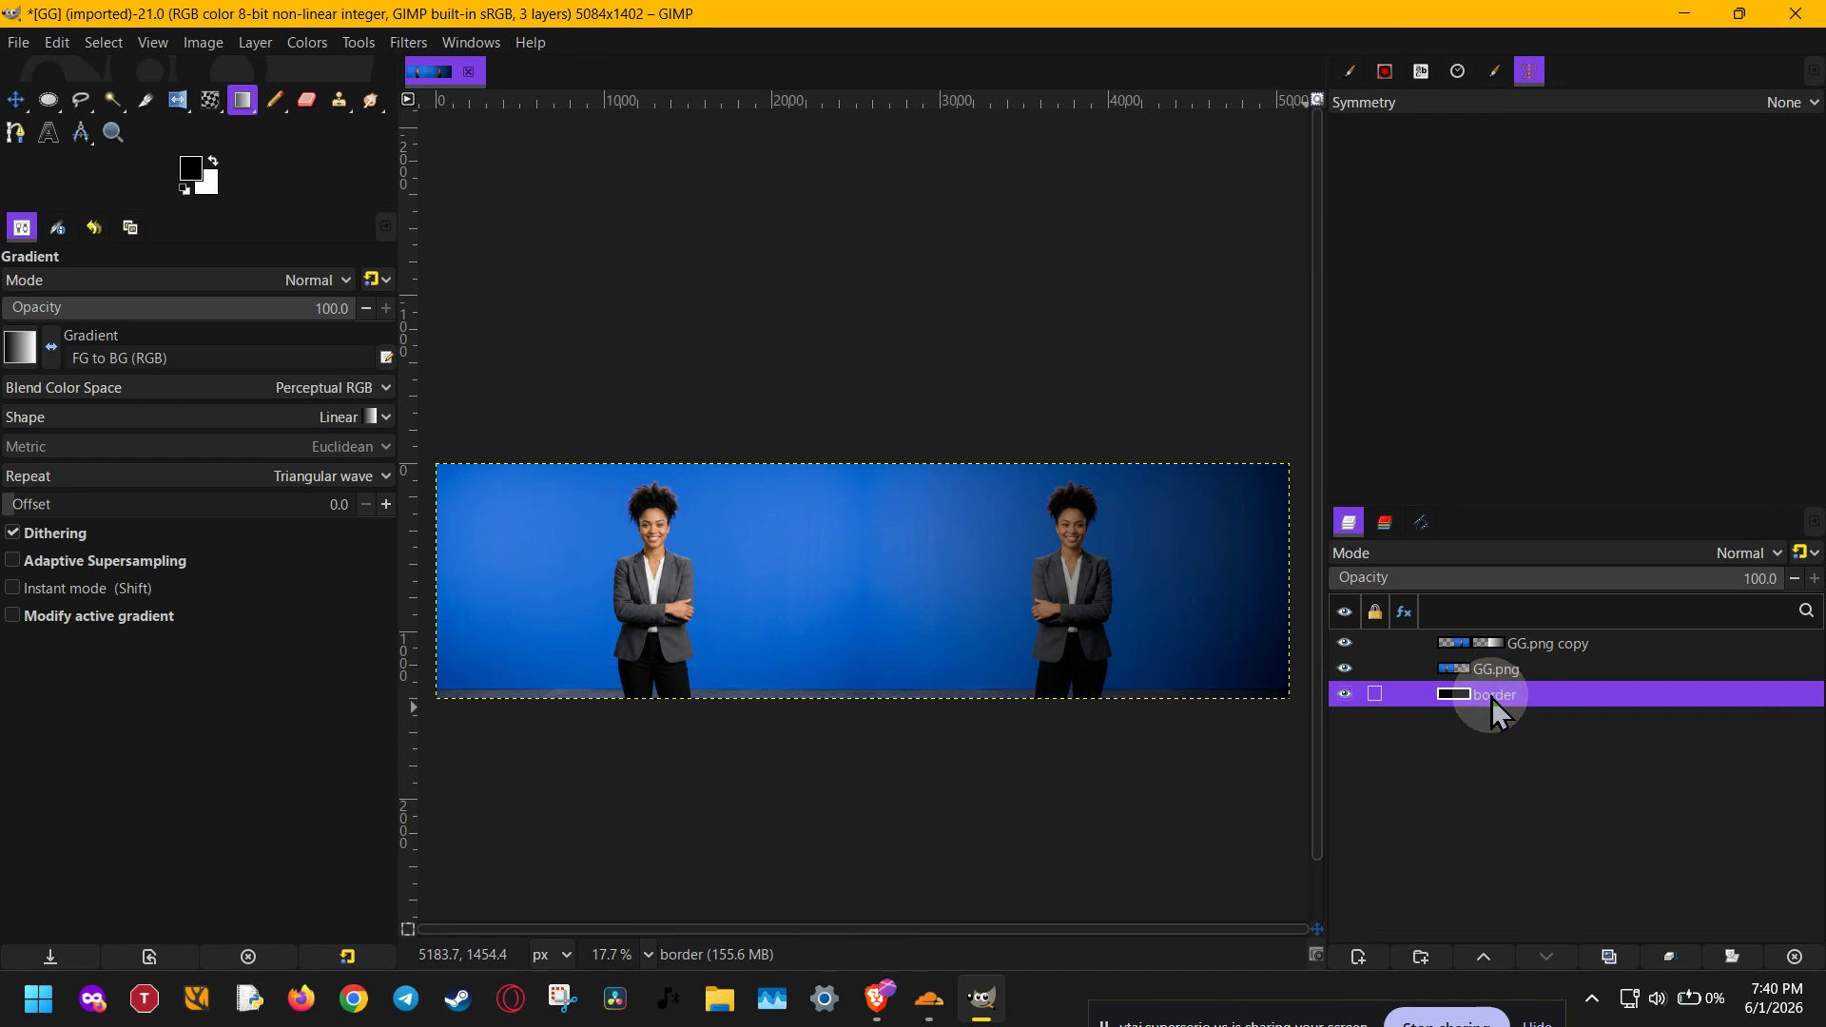
click(1345, 643)
click(1345, 669)
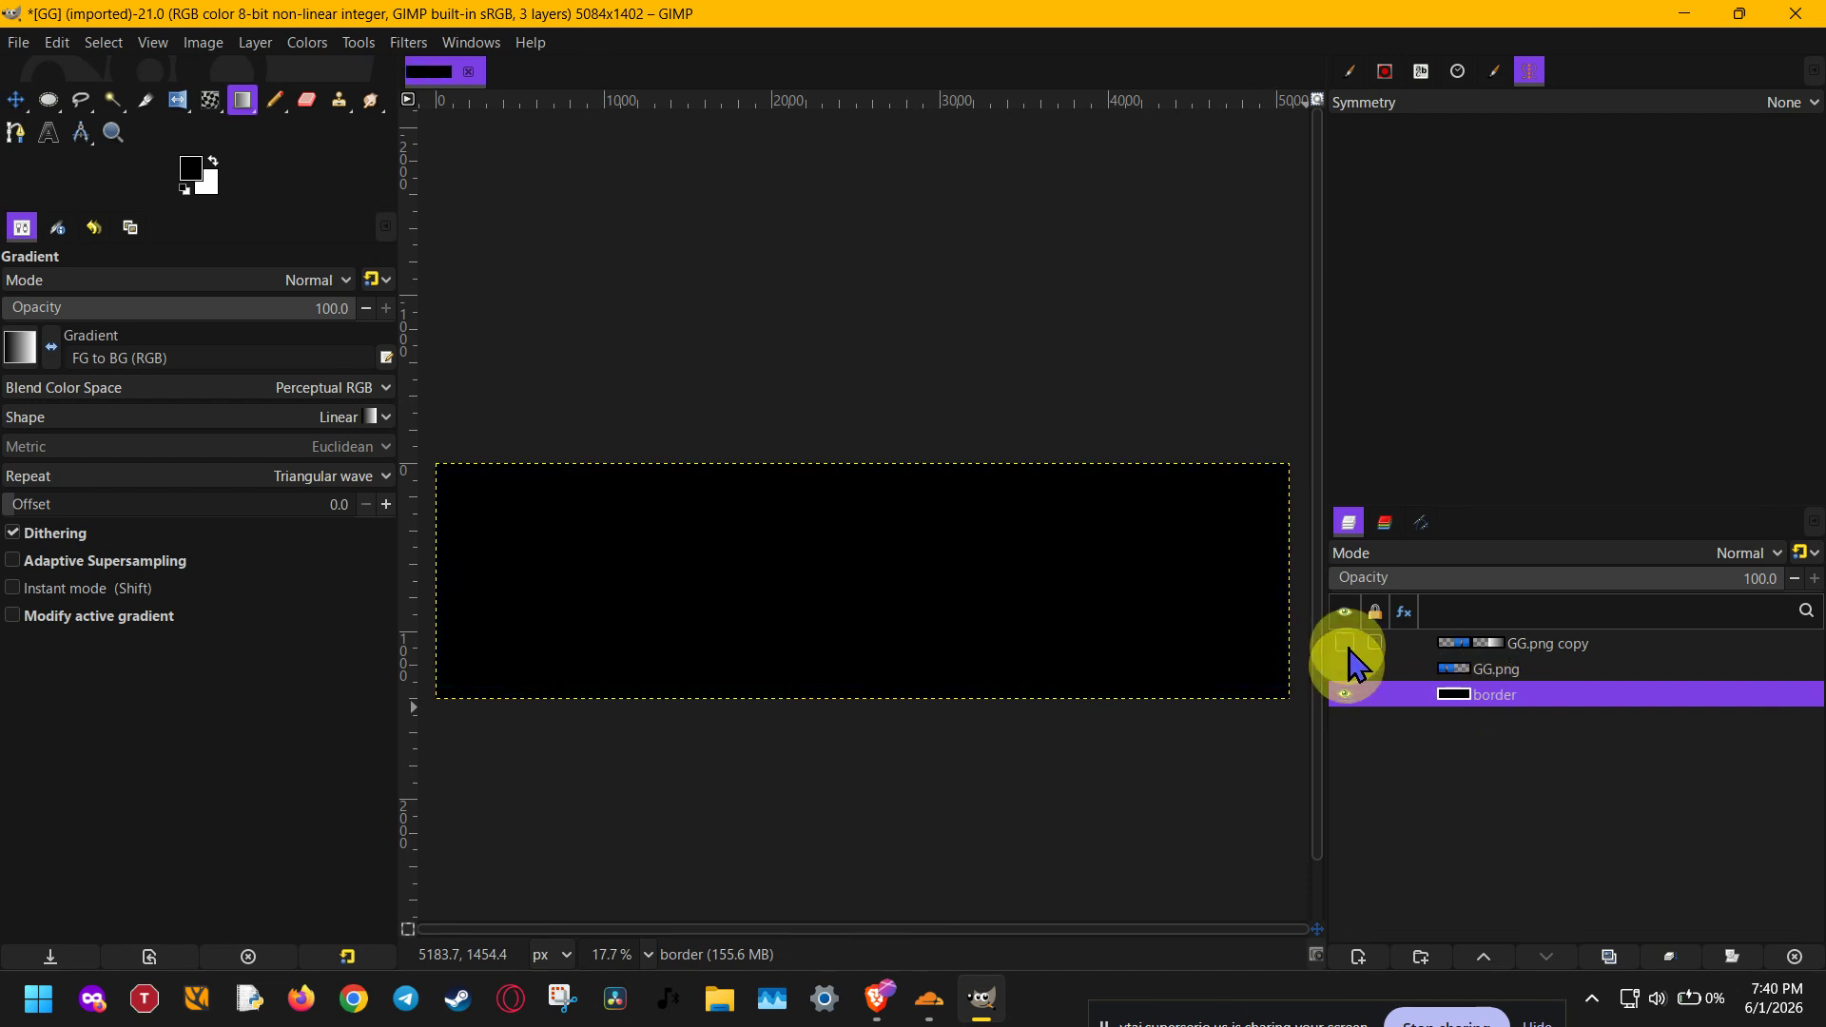
Set the foreground color to bright red and Bucket Fill the whole border layer with it.
click(191, 169)
drag(749, 468, 871, 349)
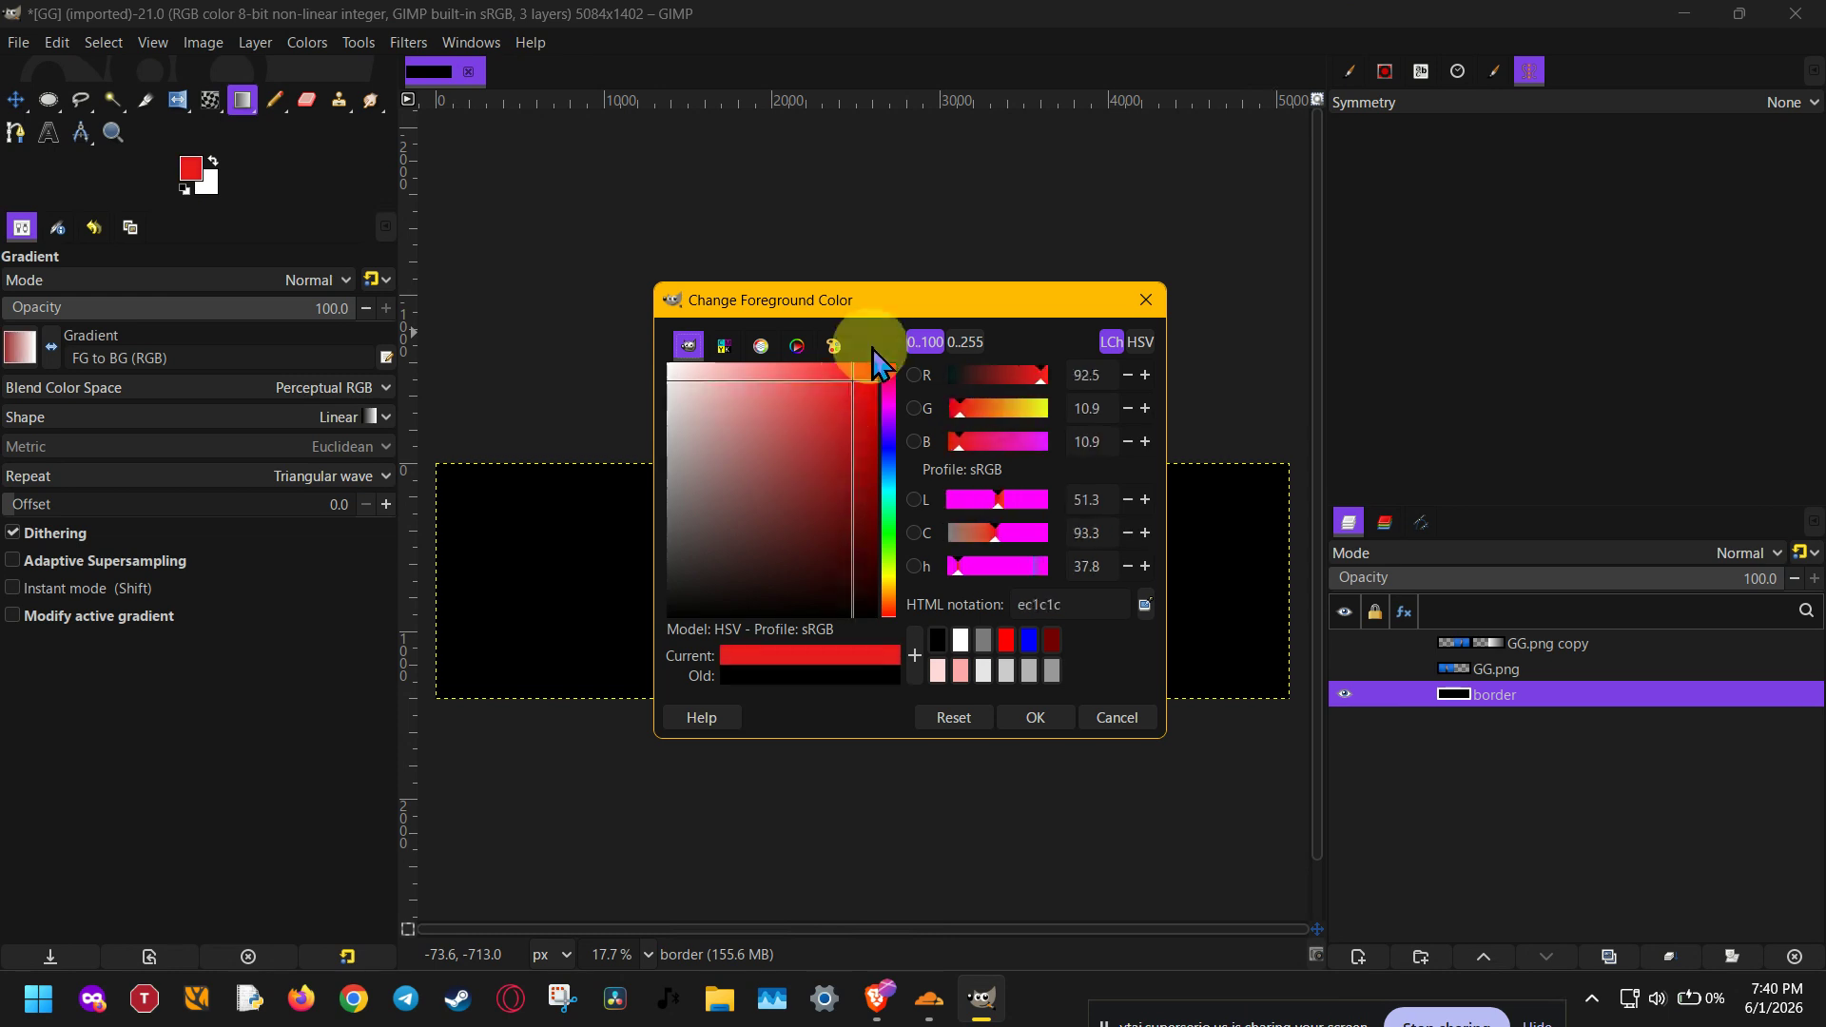
click(1053, 734)
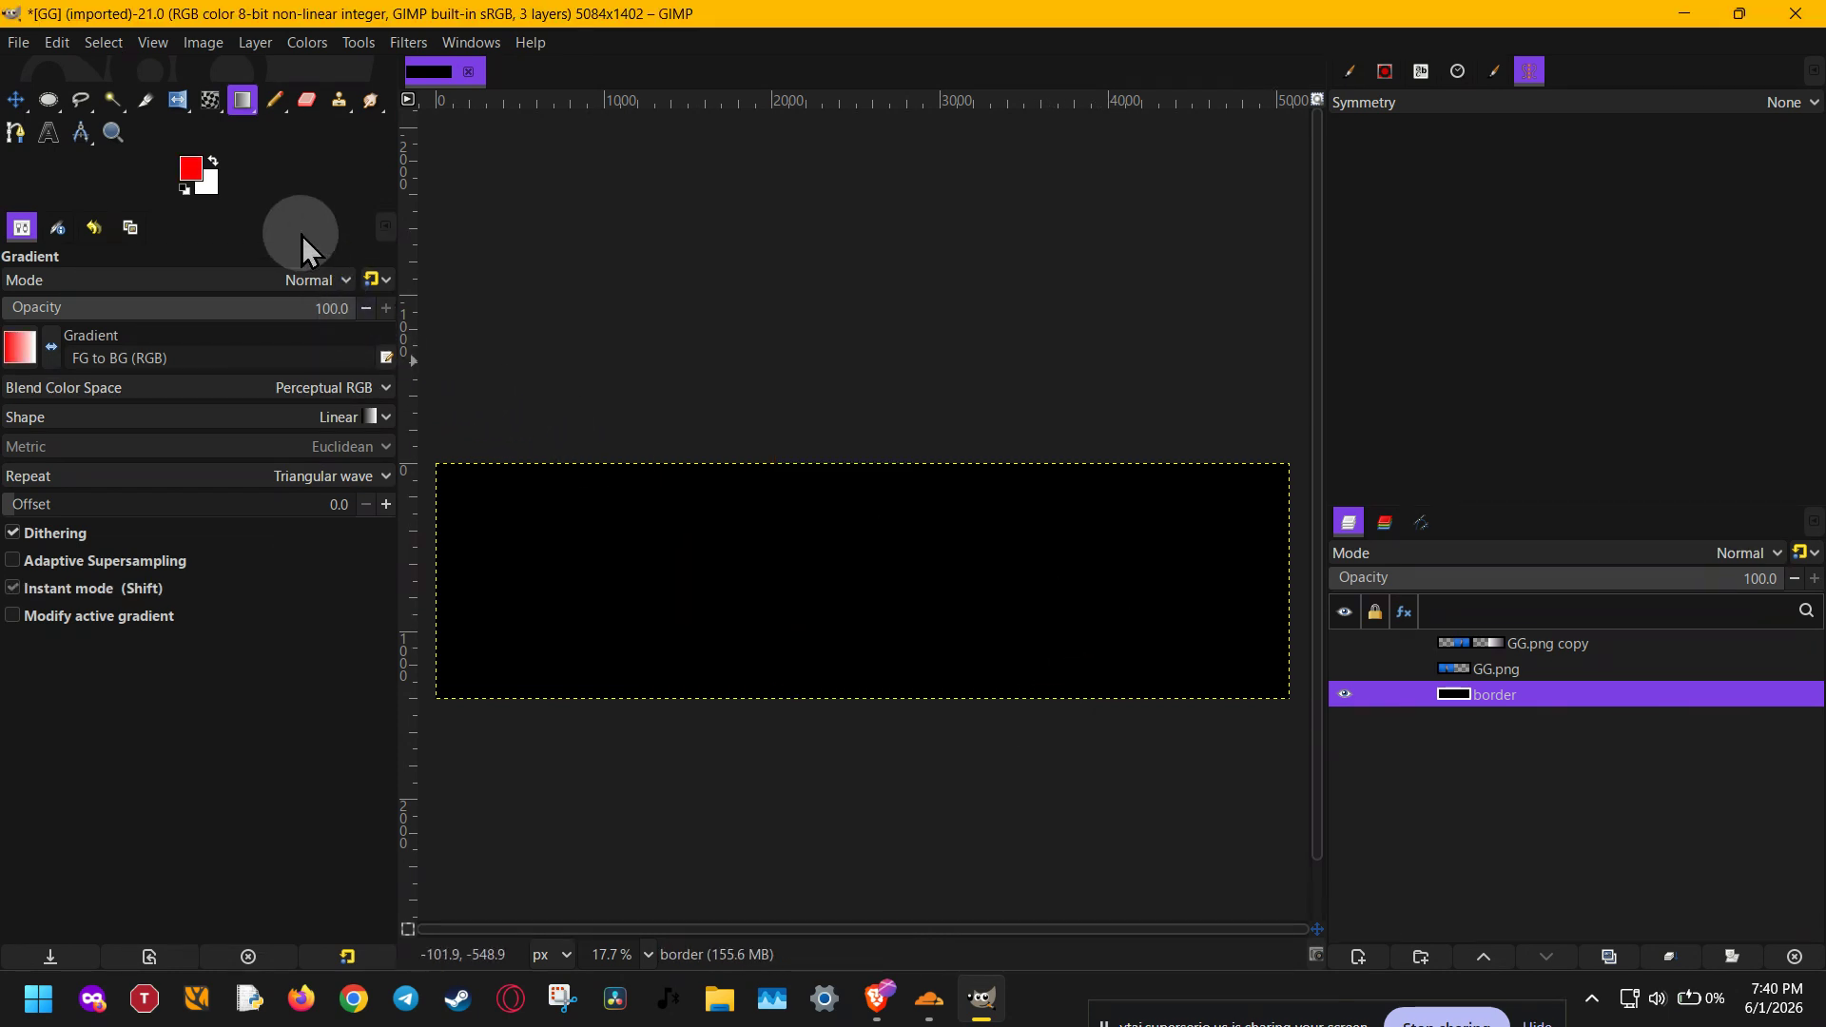
key(shift+b)
click(741, 470)
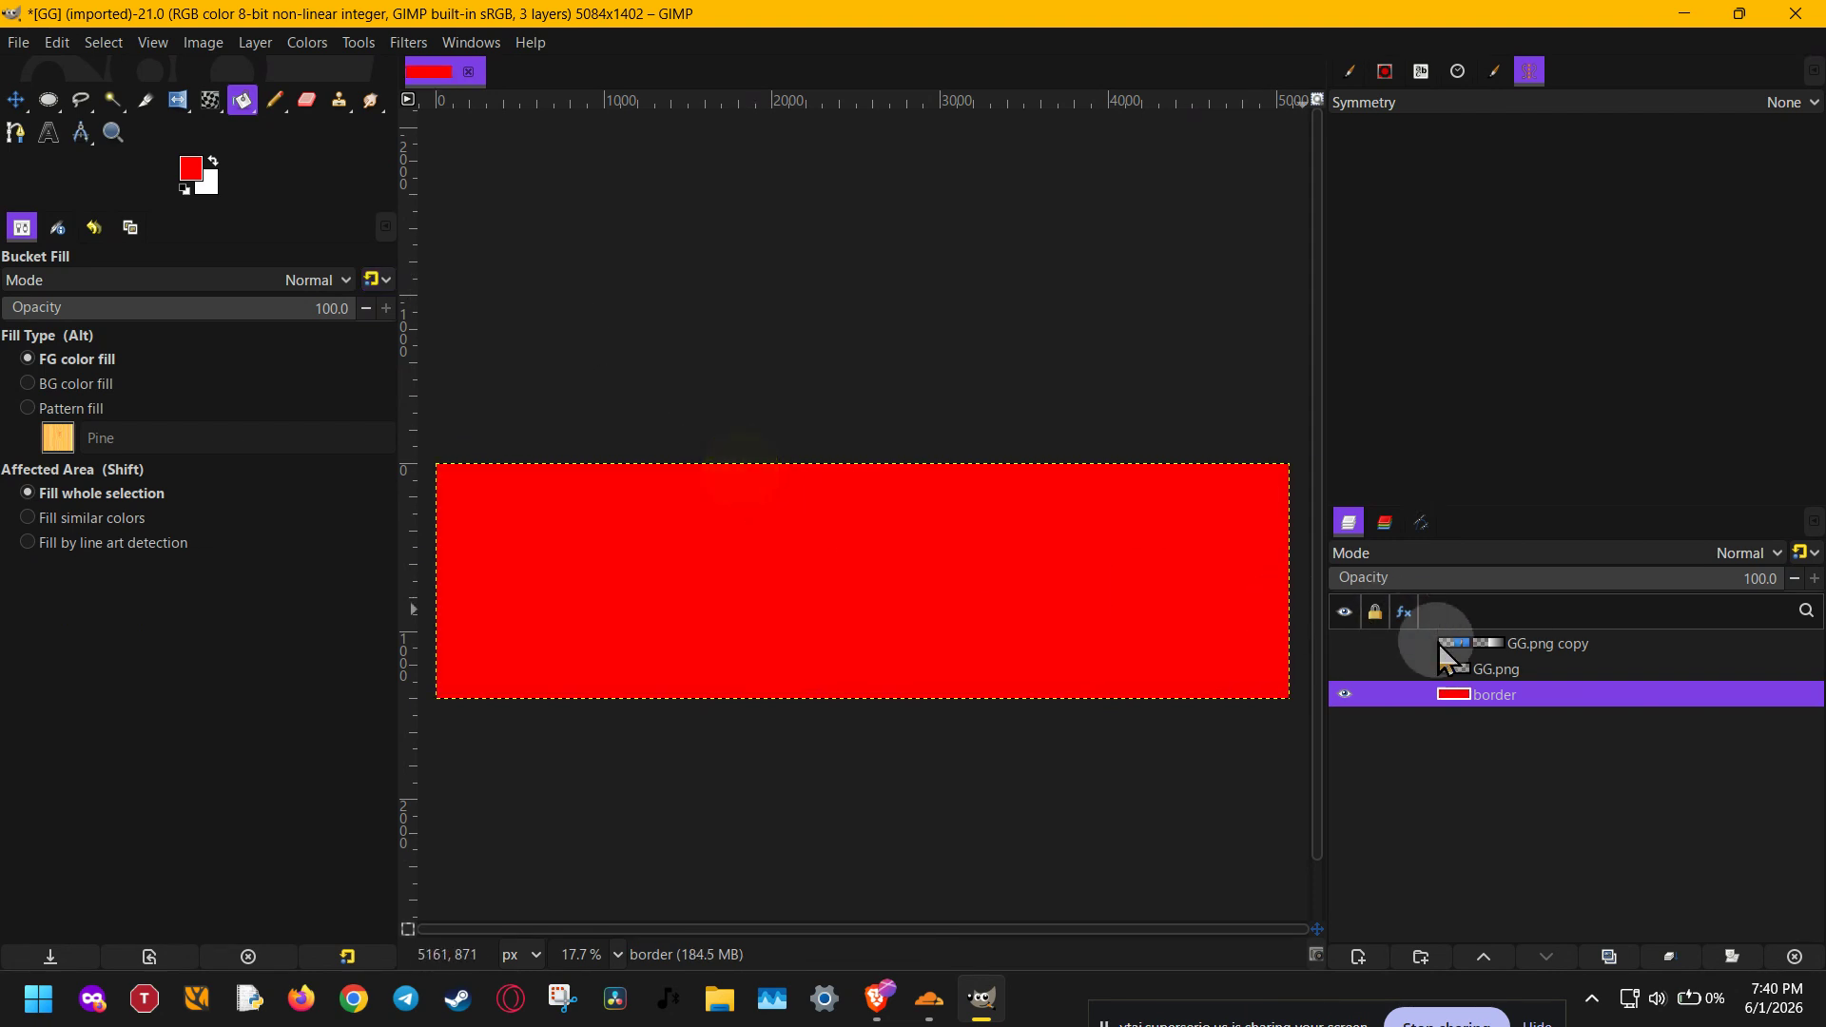
Show the GG.png and GG.png copy layers over the red border layer.
click(1348, 668)
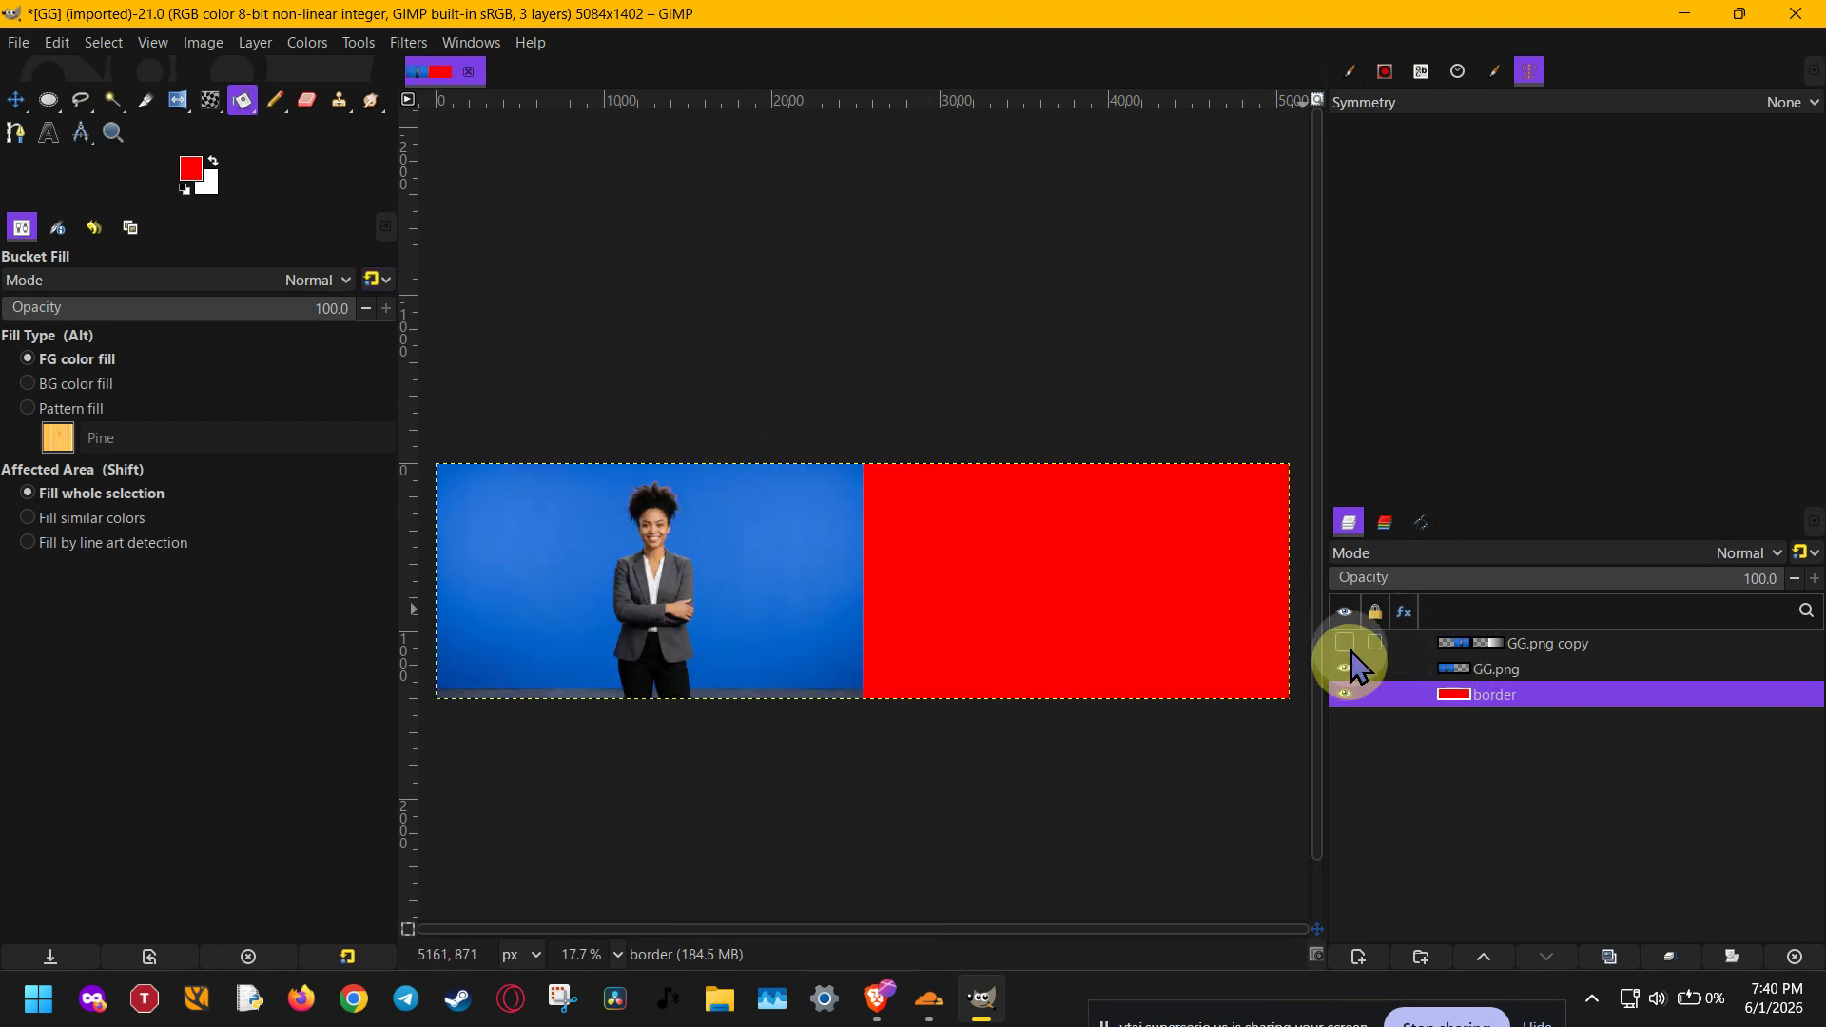
click(1347, 643)
click(1271, 724)
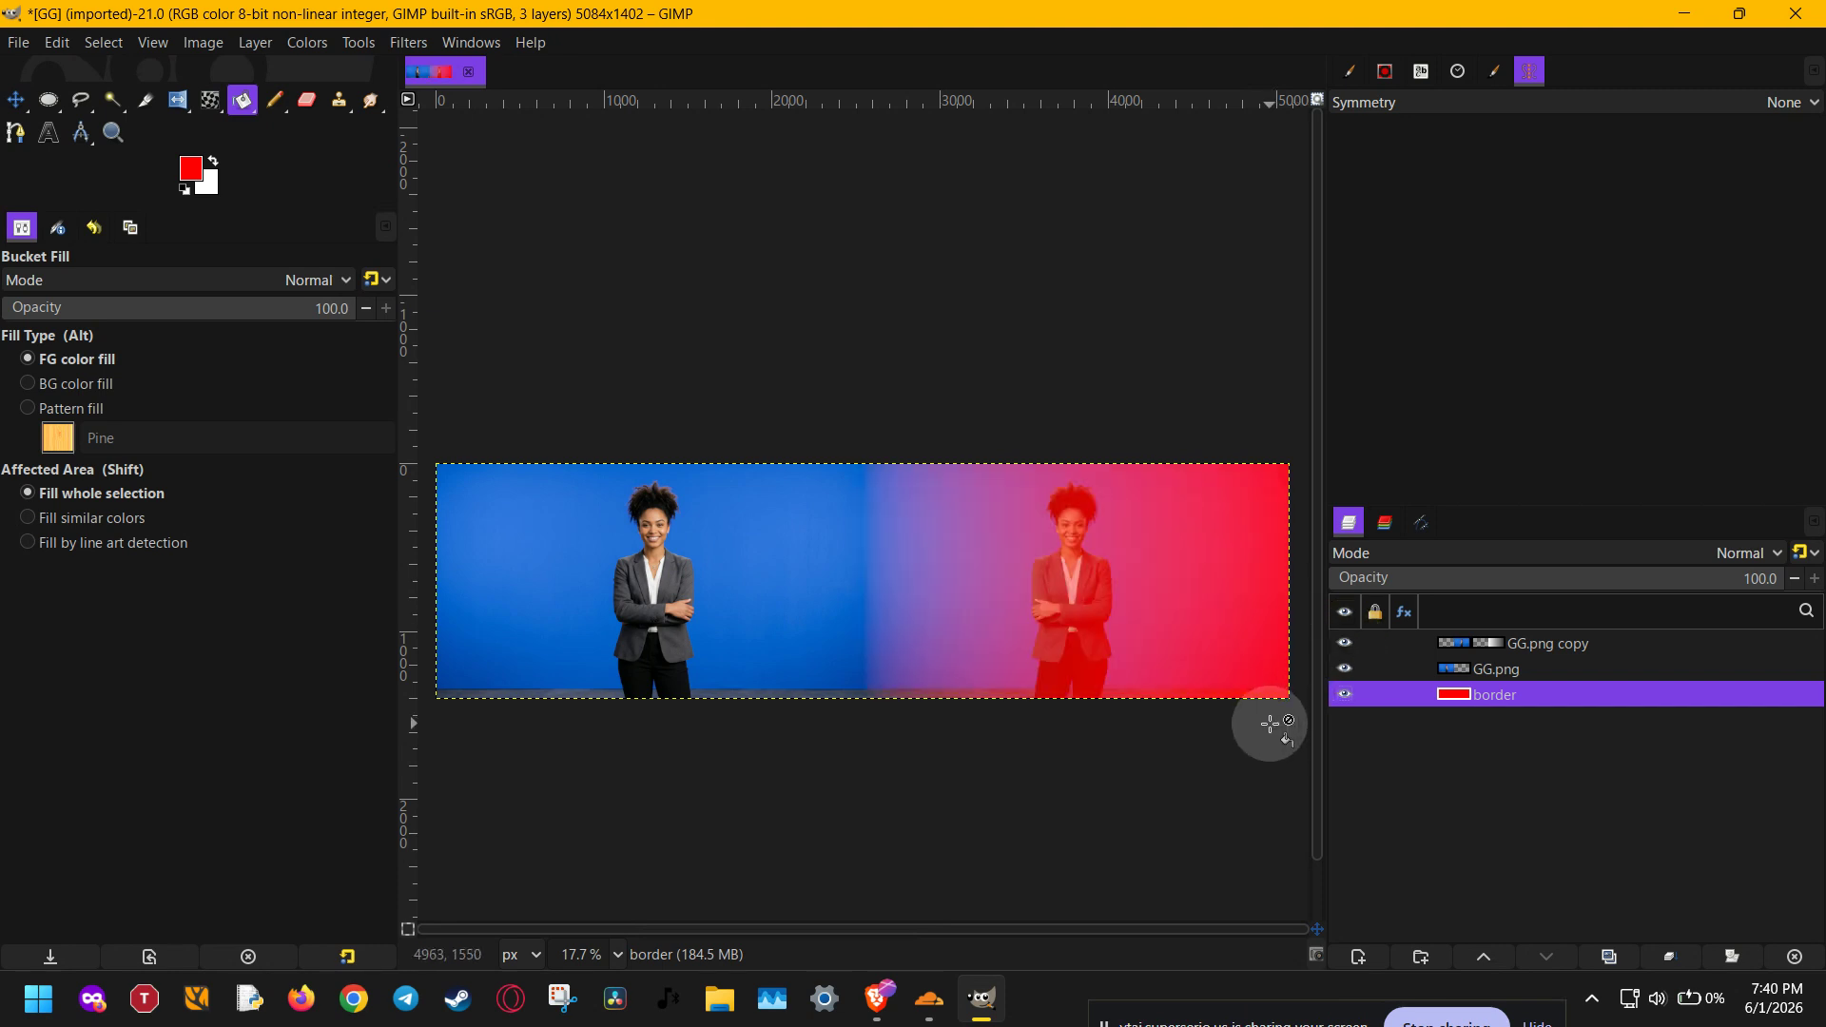
Undo the red fill on the border layer and make the GG.png and GG.png copy layers visible again.
key(ctrl+z)
key(ctrl+z)
key(ctrl+z)
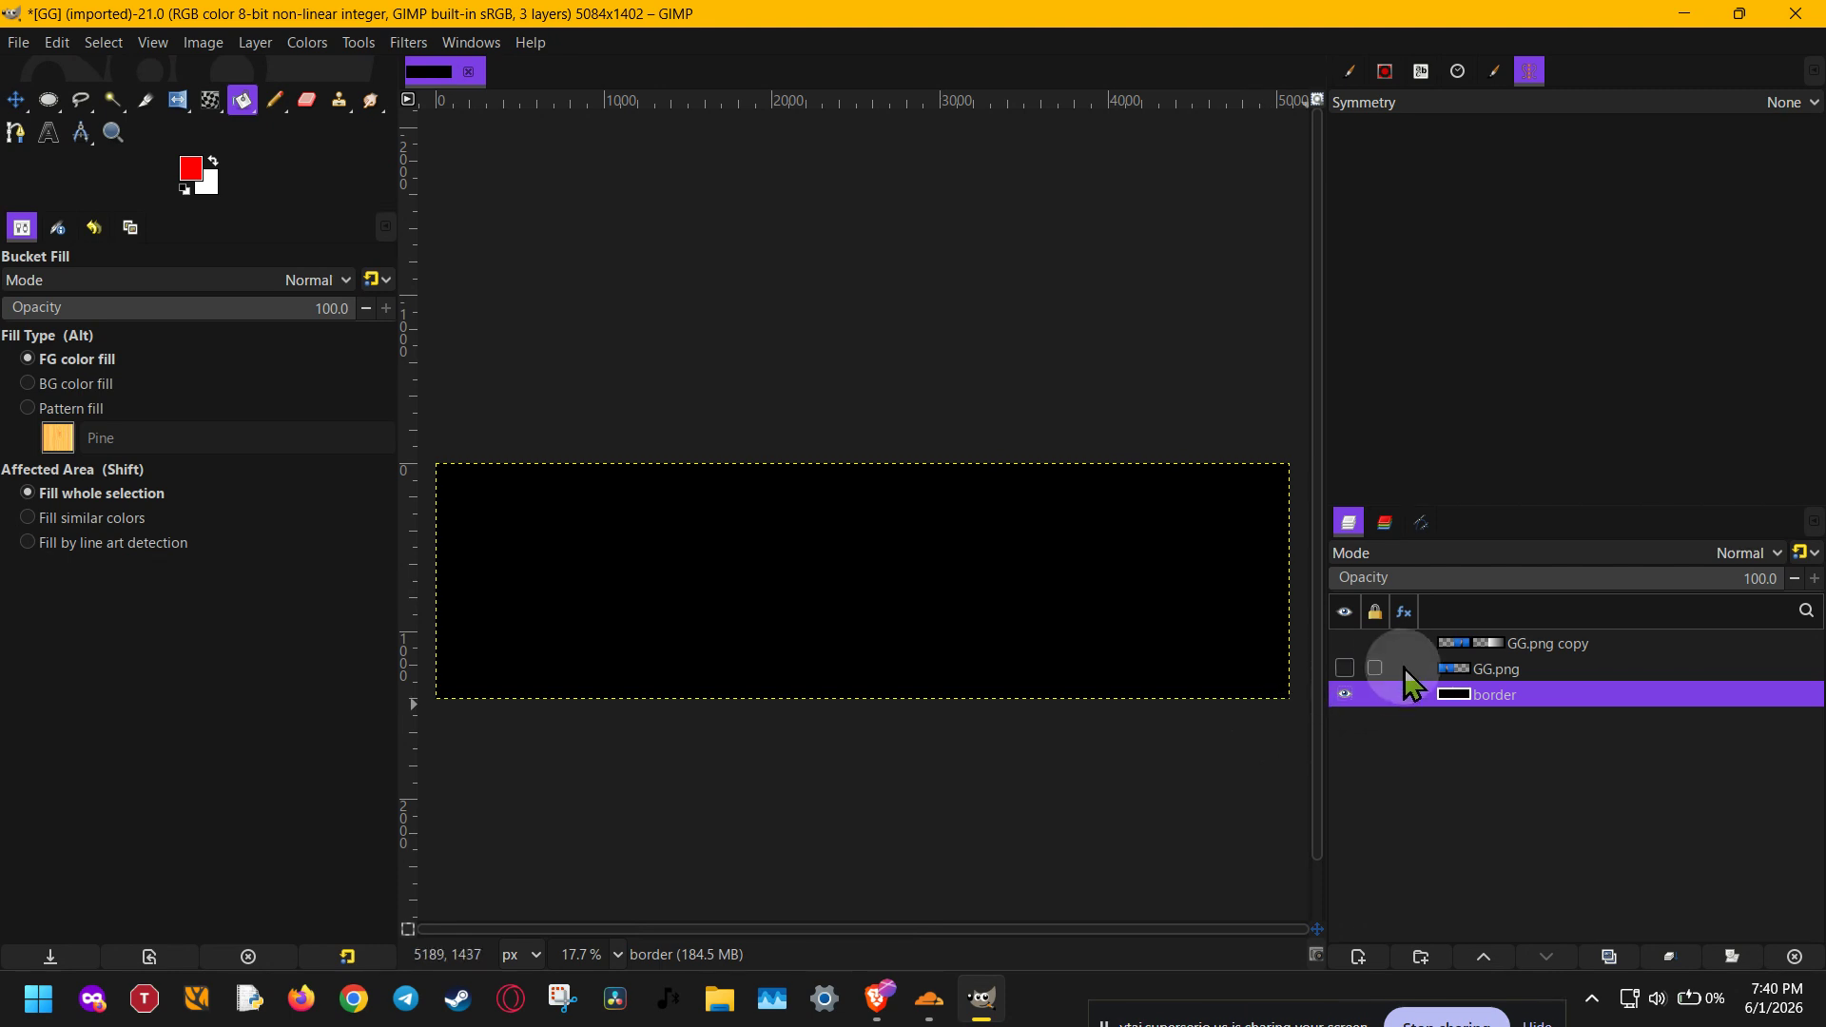
click(1347, 667)
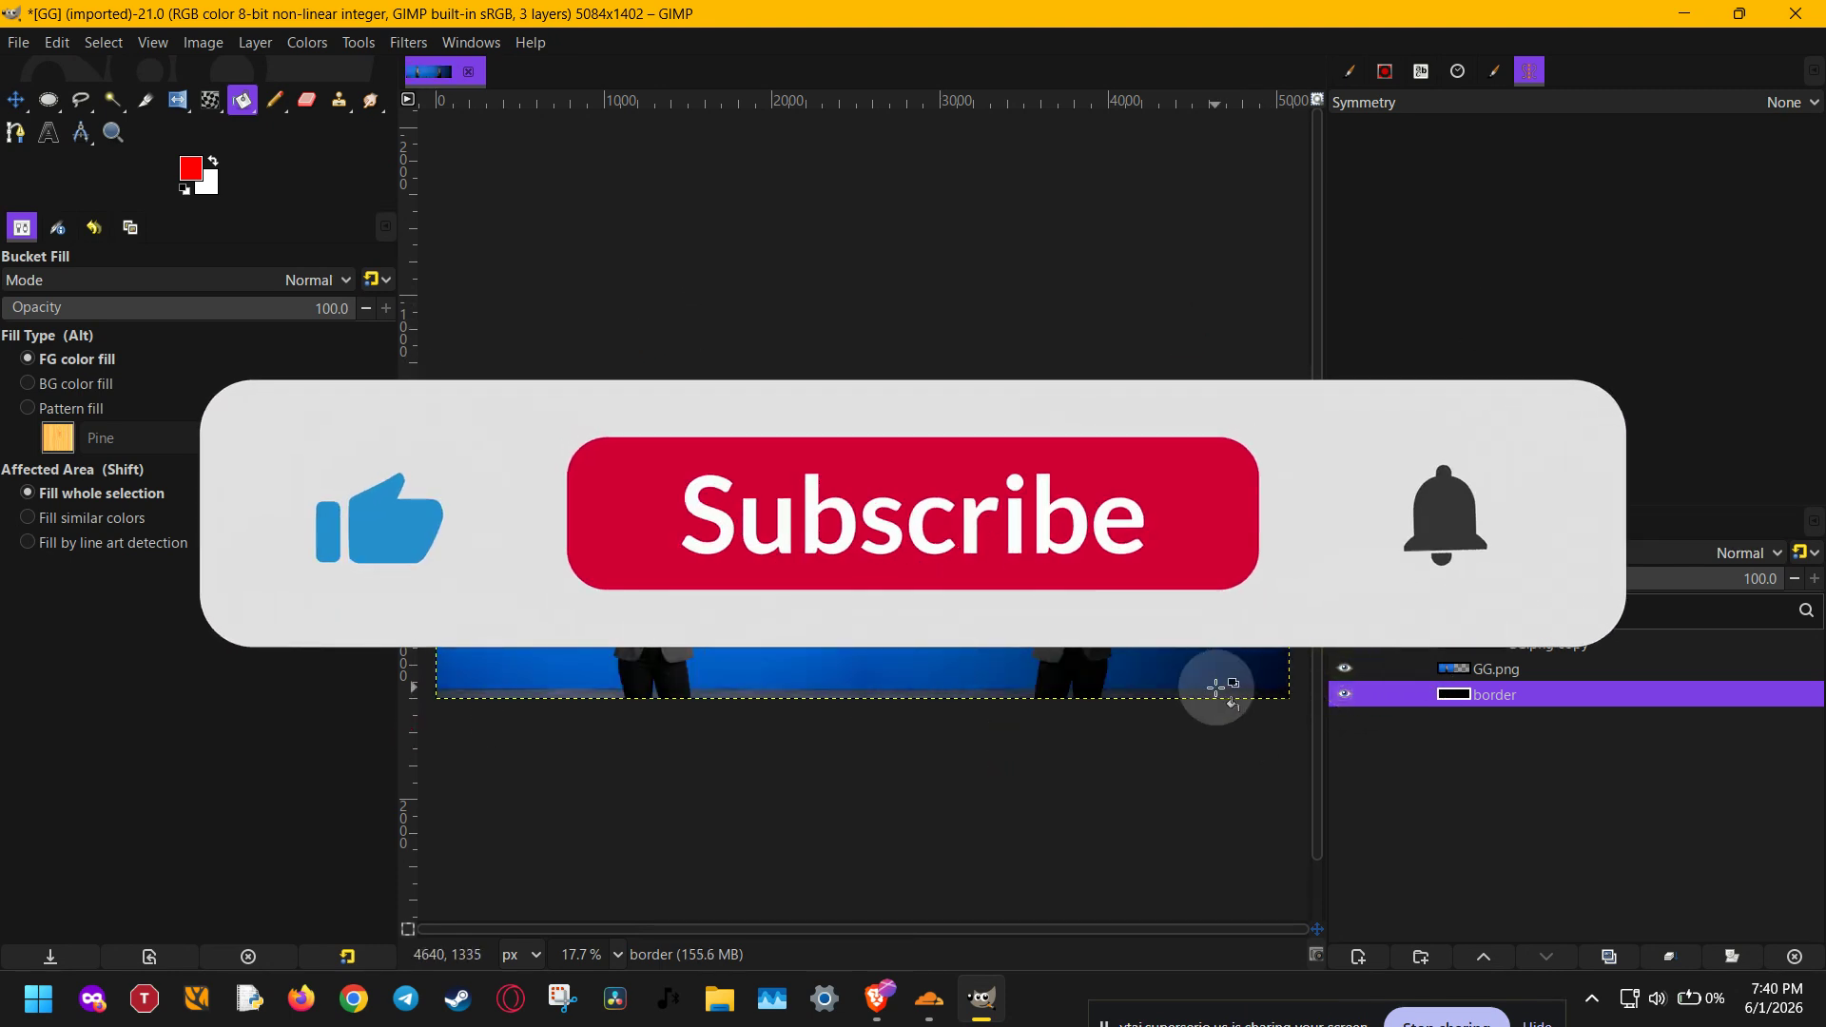